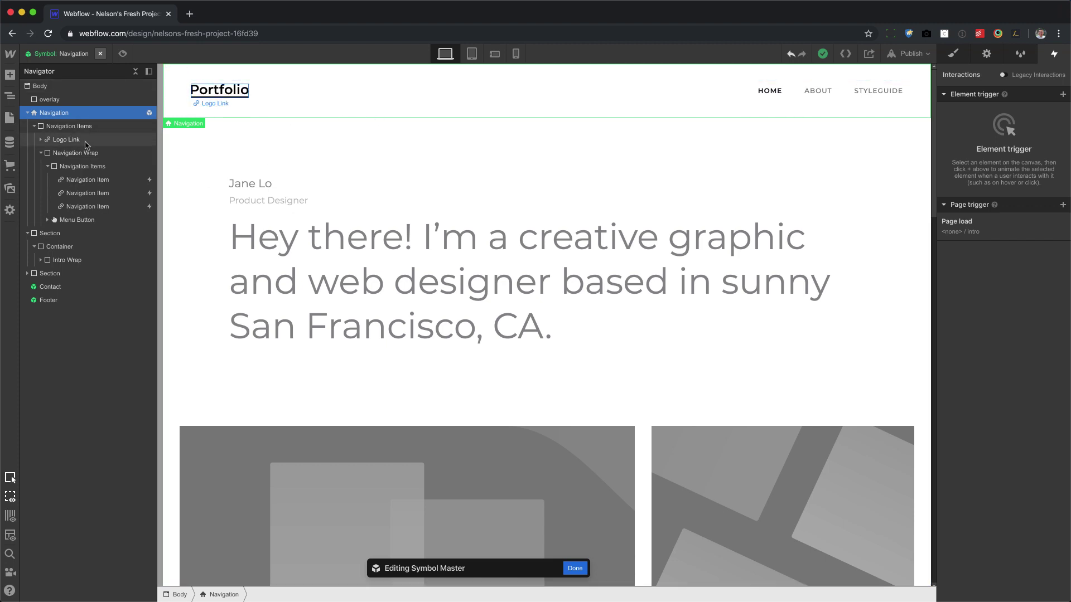
Add a link block before HOME holding the magnifying-glass SVG image from Assets
left_click(9, 75)
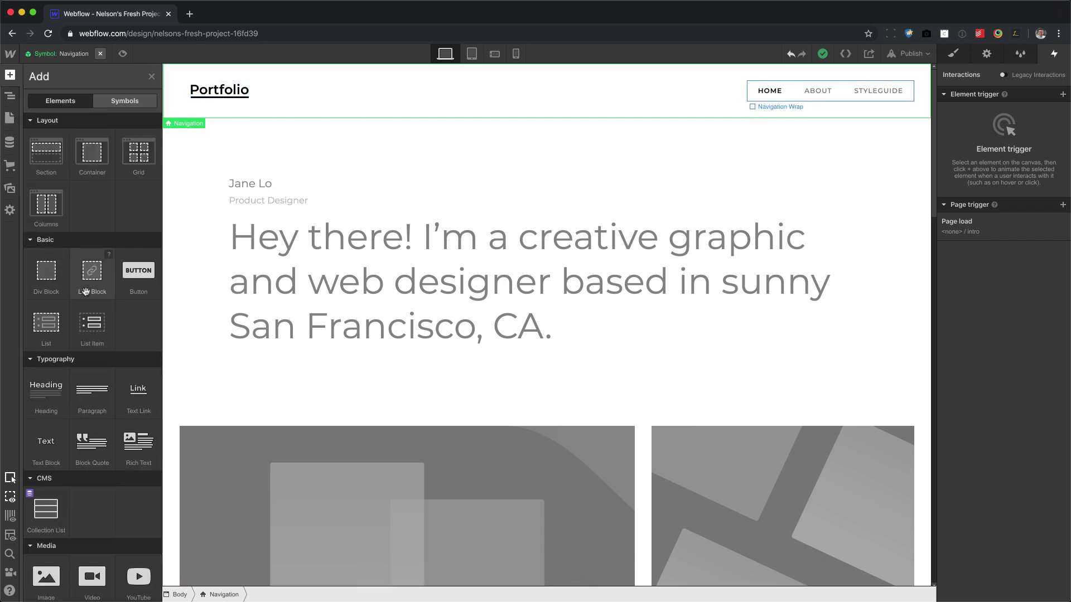
left_click_drag(86, 274, 757, 92)
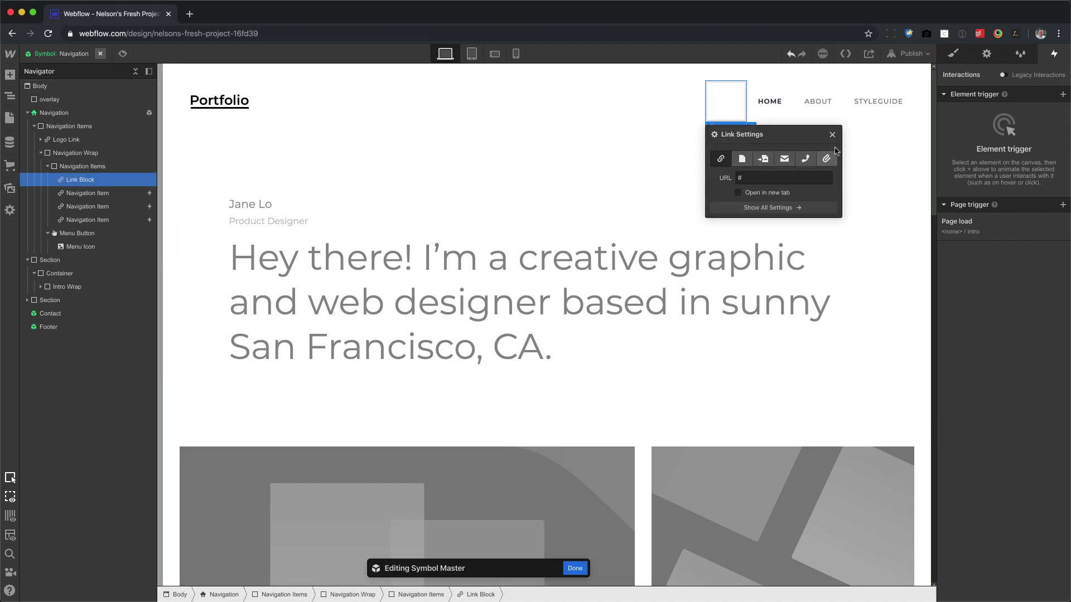
left_click(9, 189)
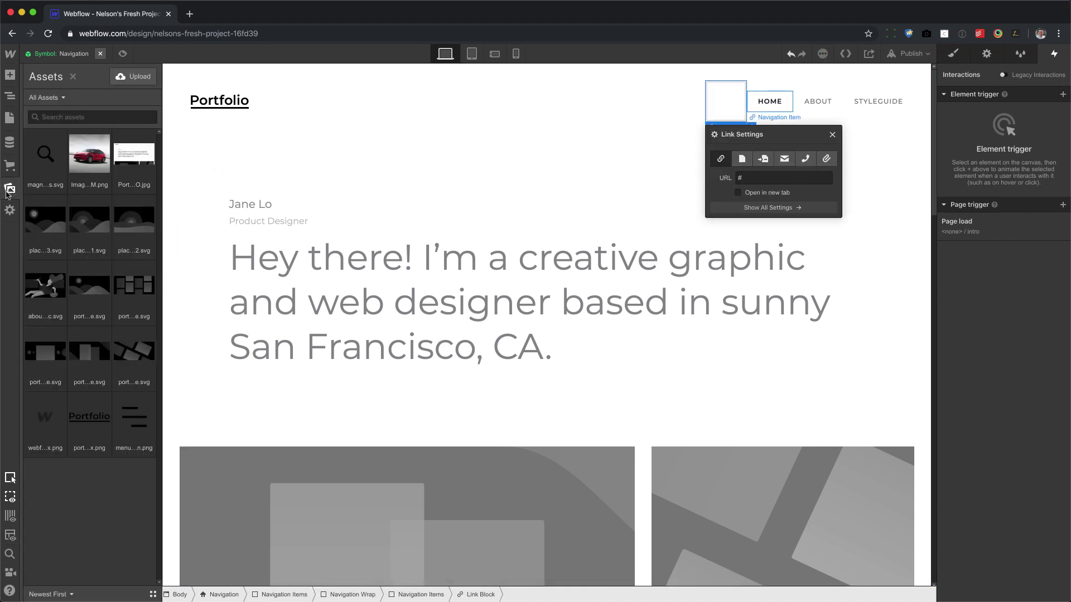
left_click_drag(32, 158, 749, 124)
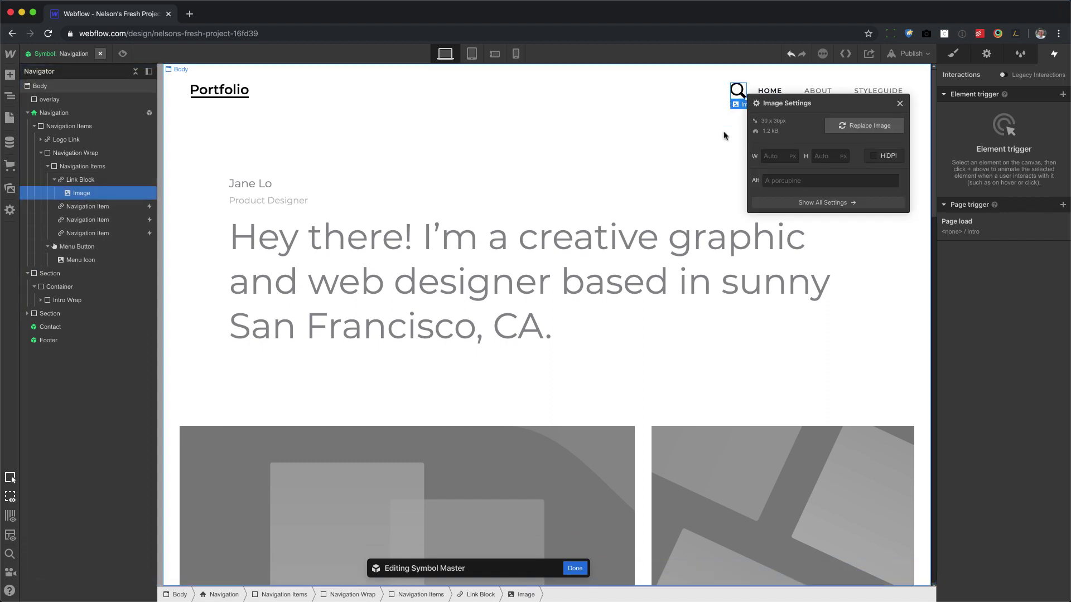
left_click(900, 105)
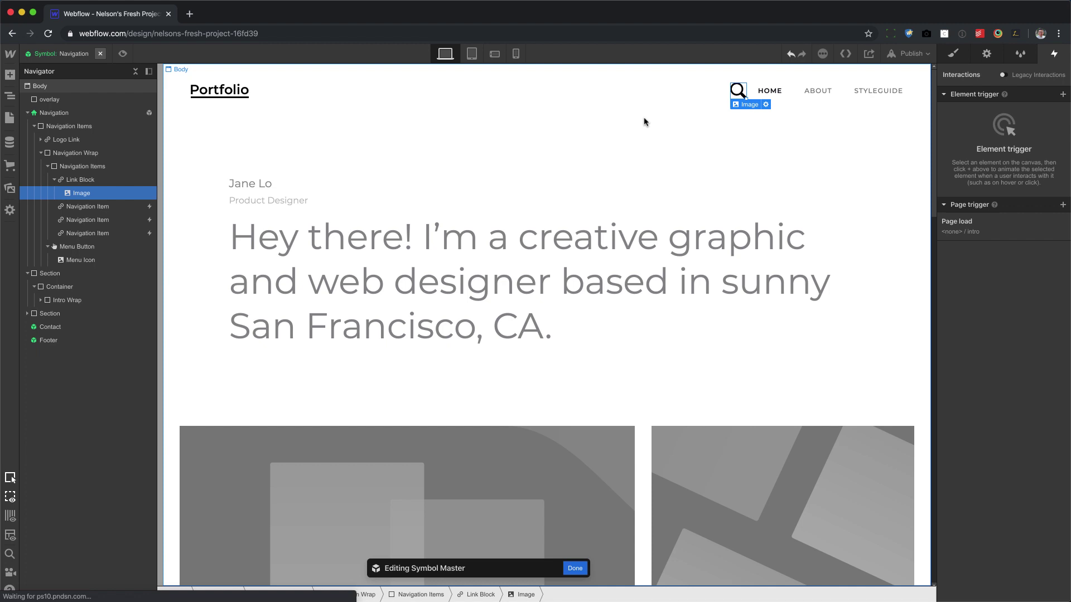
left_click(617, 112)
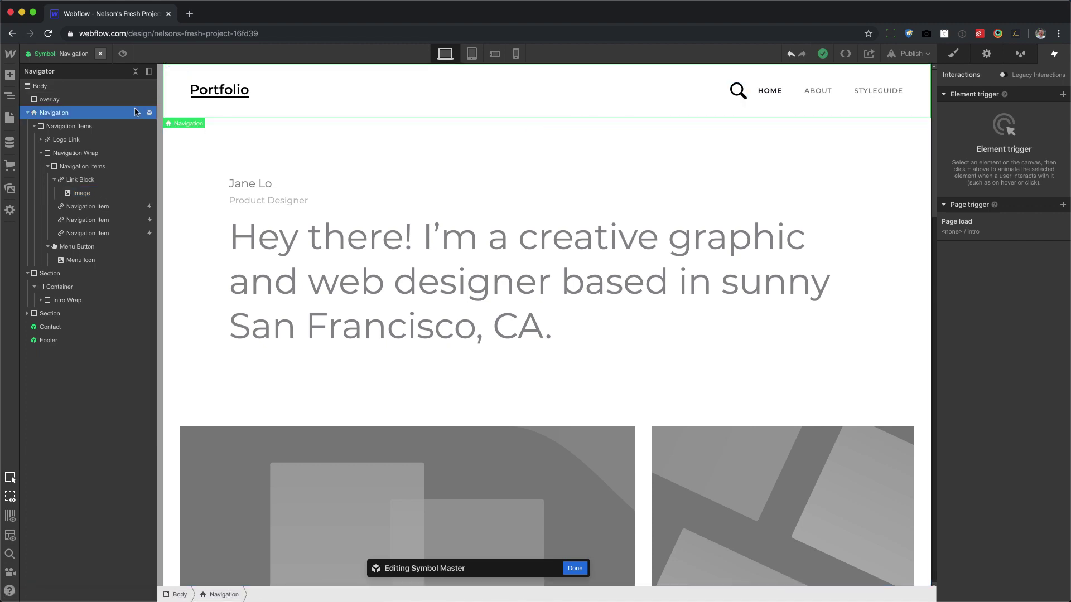
Leave the Navigation symbol, place a Search component above Navigation, and show its Style settings
left_click(83, 99)
left_click(10, 74)
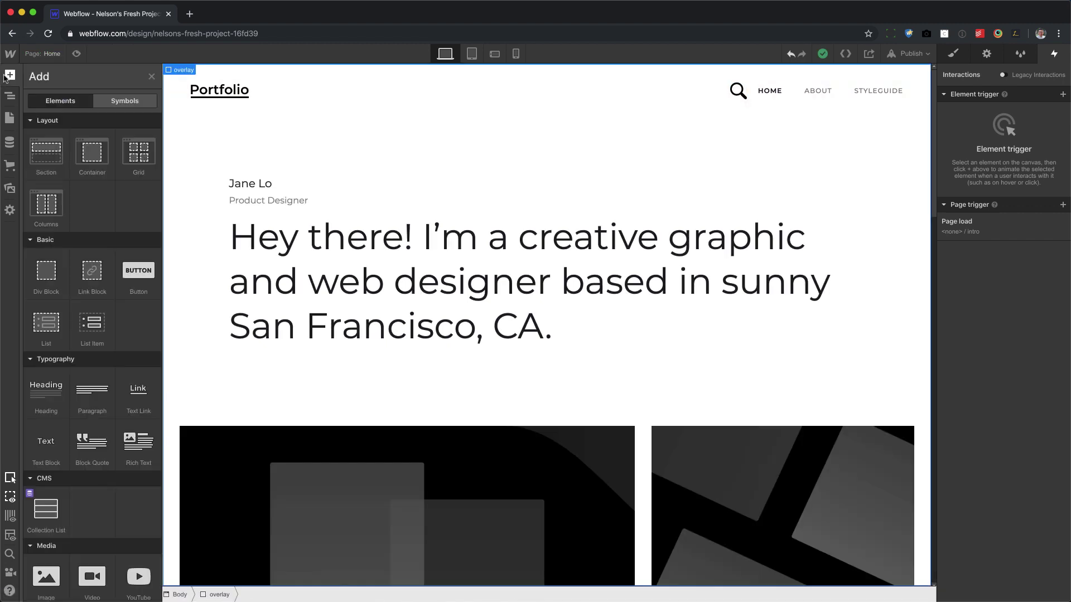
scroll(67, 413, "down", 8)
scroll(89, 457, "down", 3)
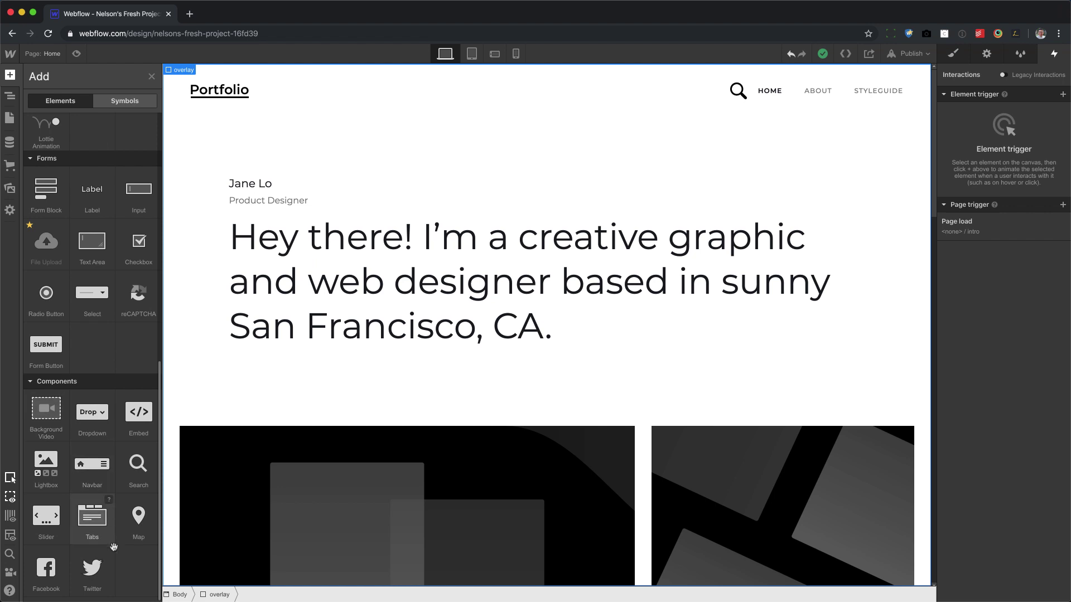
left_click_drag(138, 469, 85, 111)
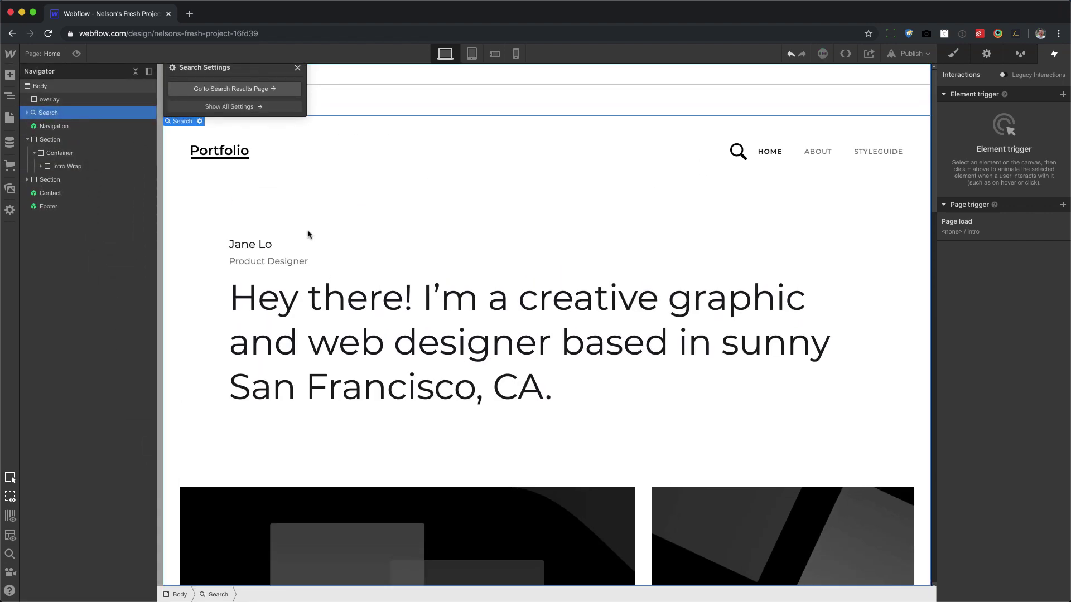
left_click(297, 68)
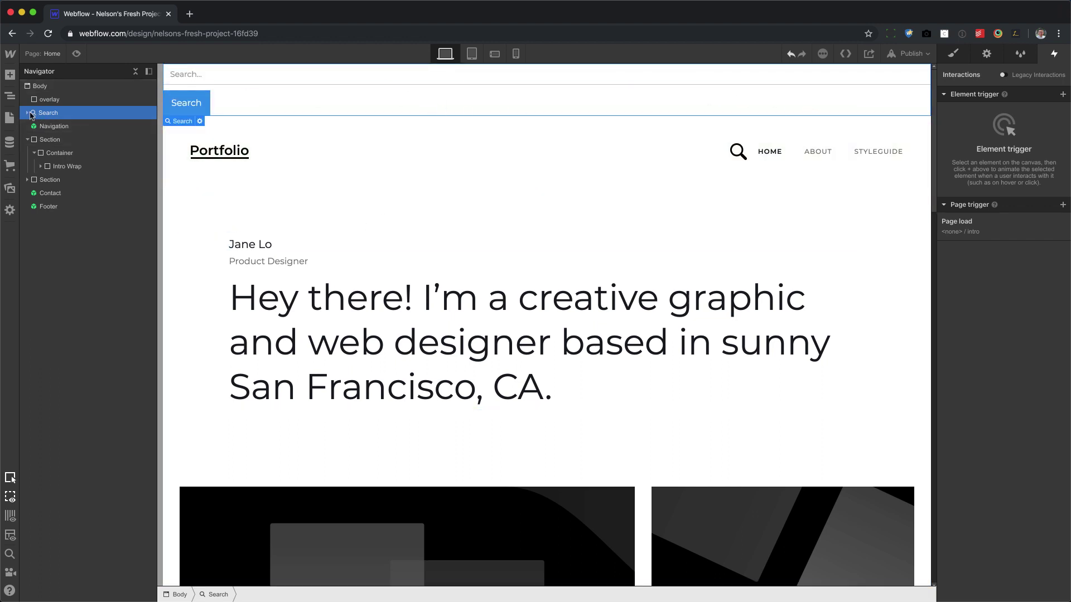
left_click(29, 113)
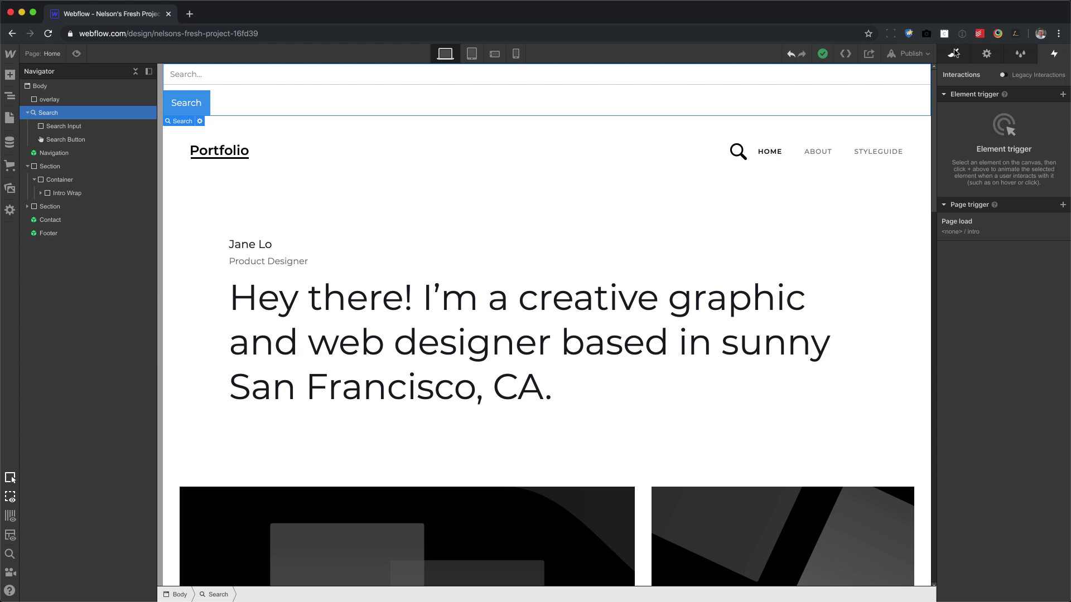
left_click(955, 53)
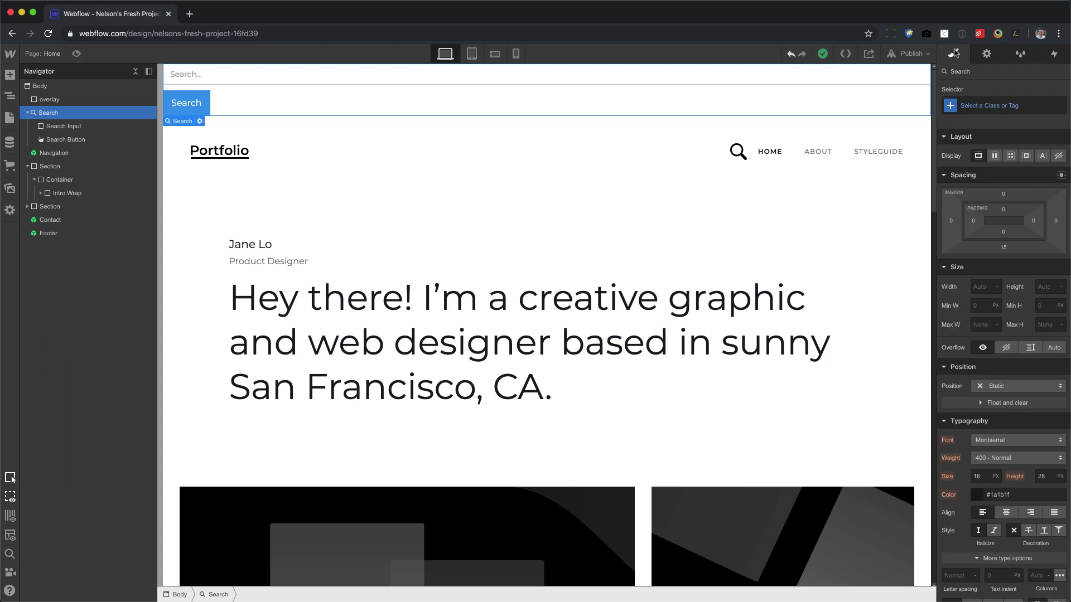
Set the Search 2 bar's Overflow to Hidden and, after trying heights of 20–100 px, reset Height to Auto
left_click(1007, 347)
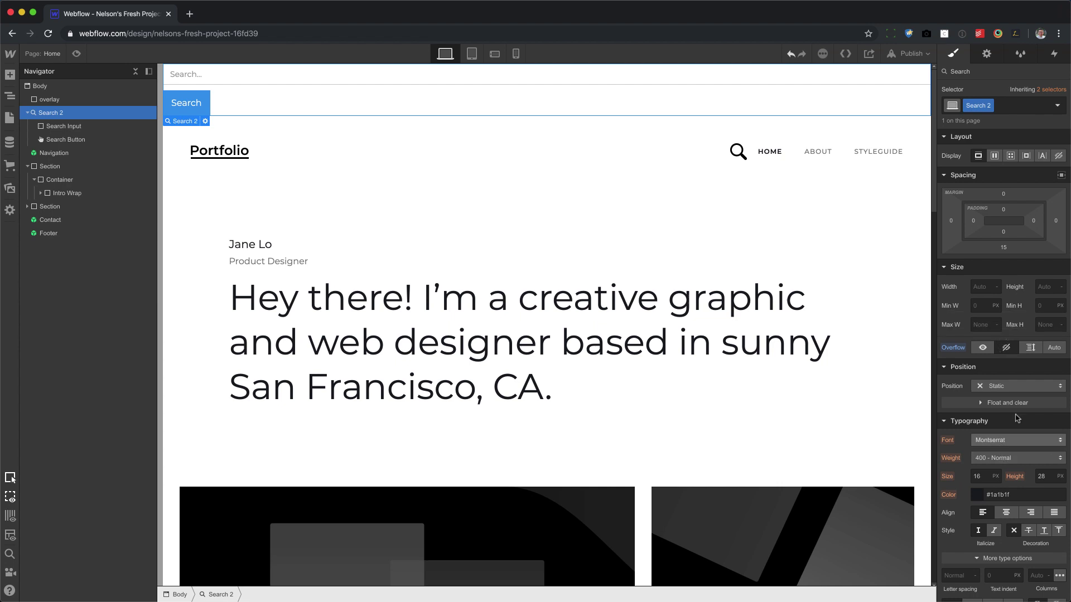
left_click(1044, 288)
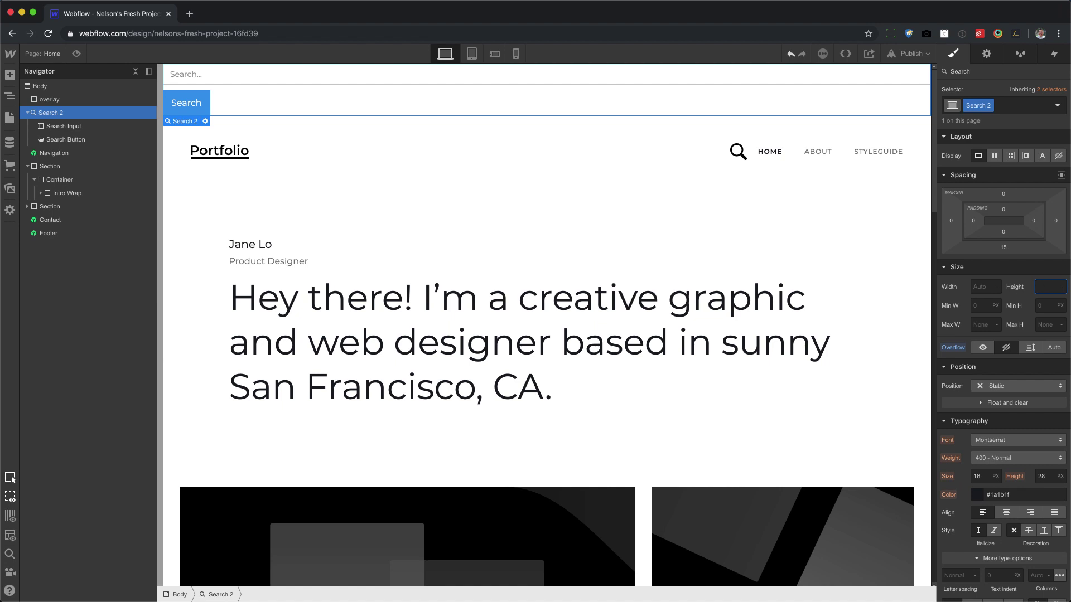
type("0")
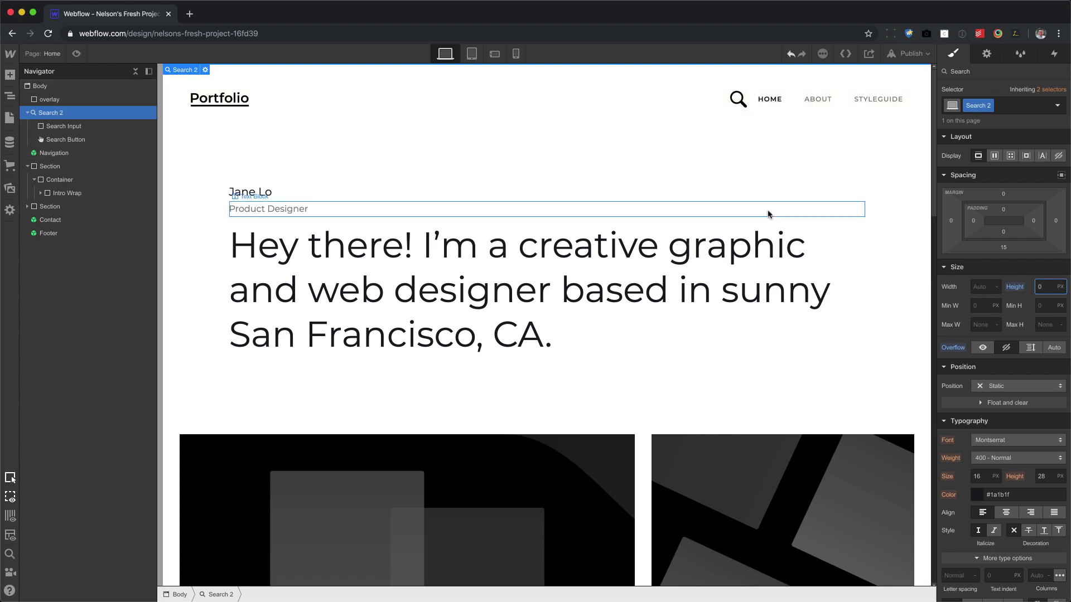
key("shift+Up")
key("shift+Up")
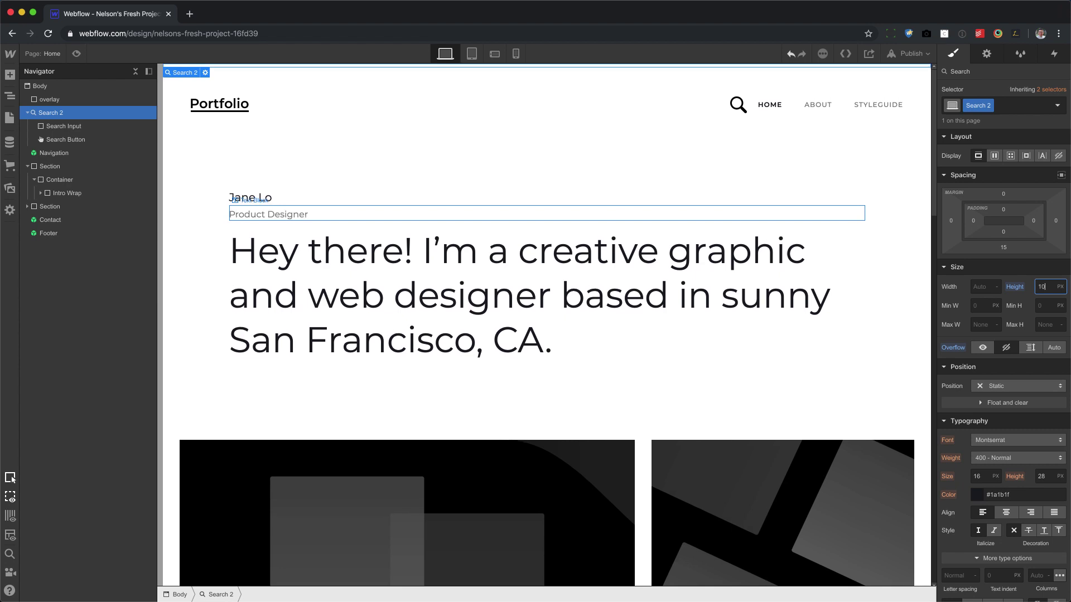
key("shift+Up")
key("shift+Up")
key("shift+Up")
key("shift+Up")
key("shift+Up")
key("shift+Up")
key("shift+Up")
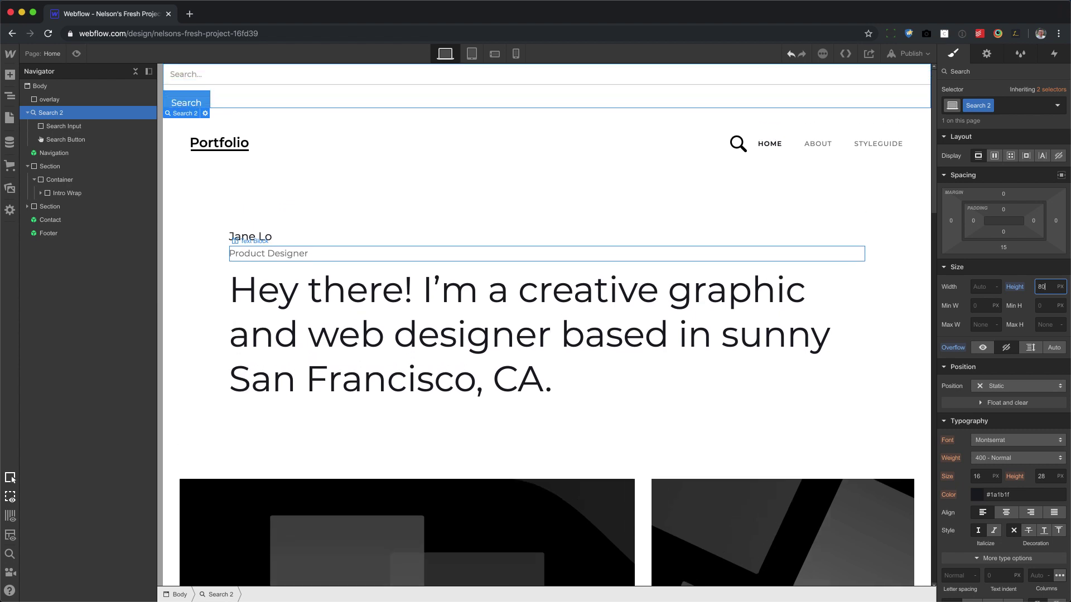
key("shift+Down")
key("shift+Down")
key("shift+Down")
key("shift+Down")
key("shift+Down")
key("shift+Down")
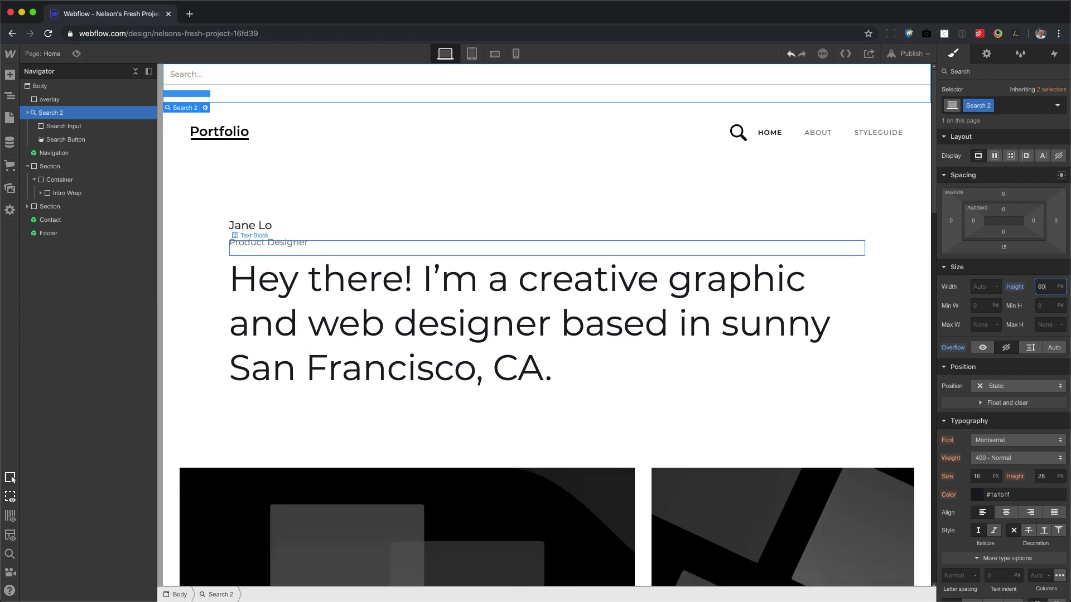
key("shift+Up")
key("shift+Up")
key("shift+Up")
key("shift+Up")
key("shift+Up")
key("shift+Up")
key("shift+Up")
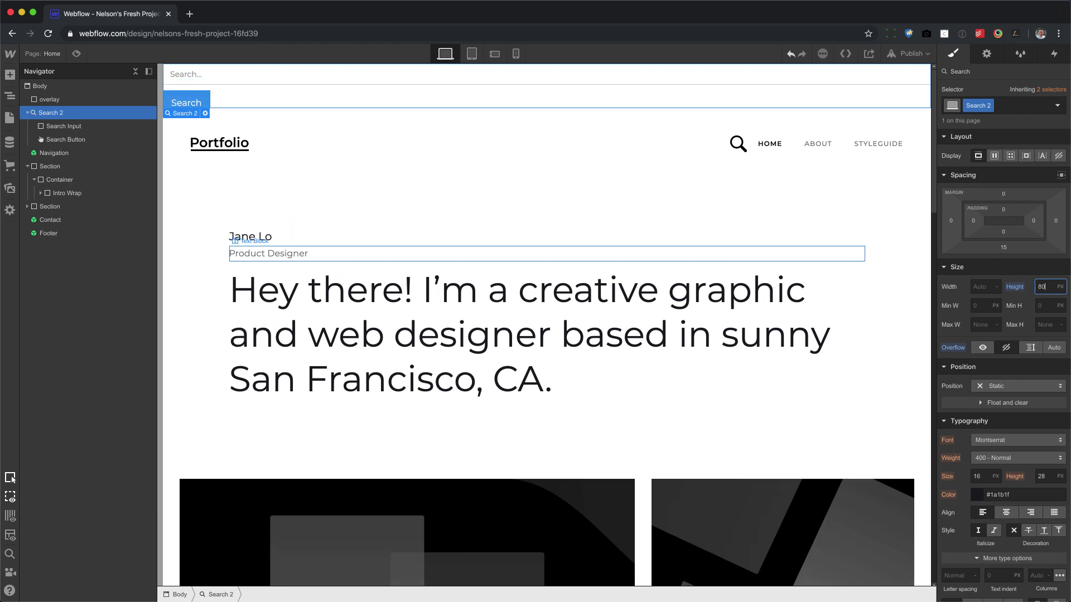
key("shift+Down")
key("shift+Down")
key("shift+Down")
key("shift+Down")
key("shift+Down")
key("shift+Down")
key("shift+Down")
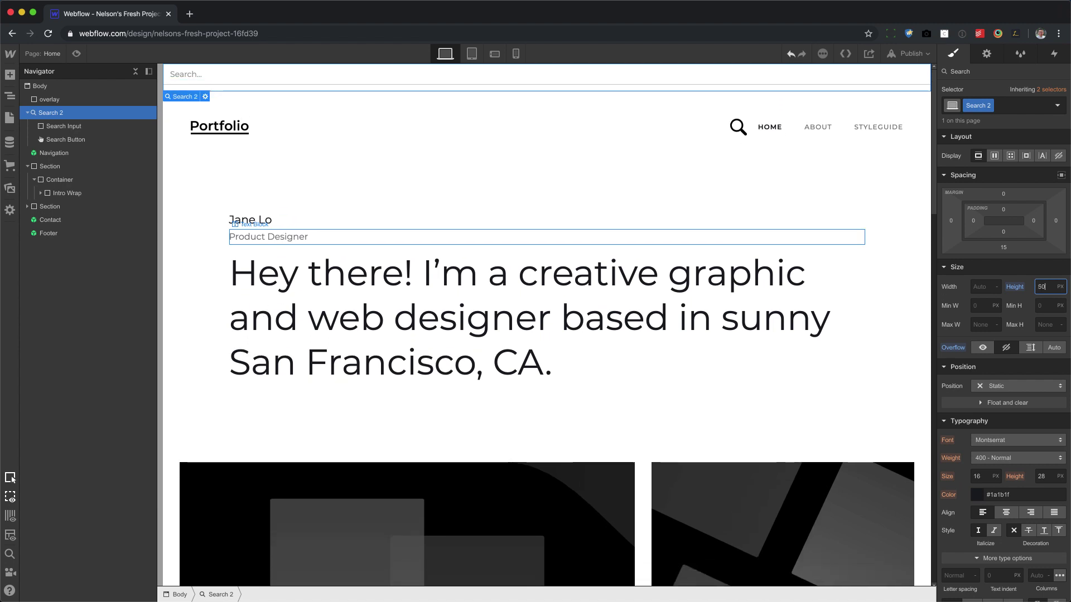
key("shift+Down")
key("shift+Up")
key("shift+Up")
key("shift+Up")
key("shift+Up")
key("shift+Up")
key("shift+Up")
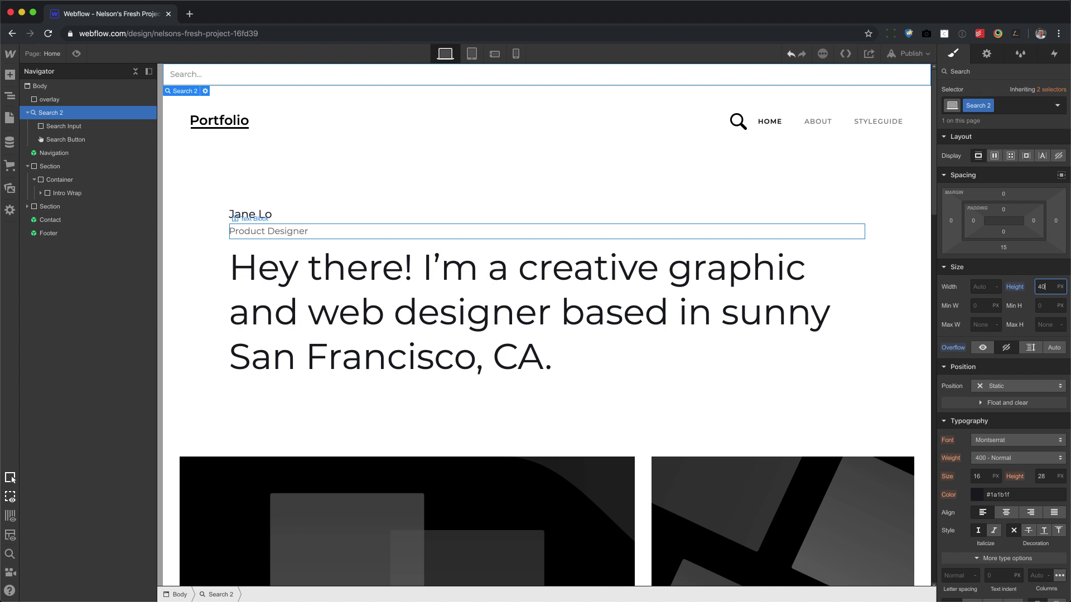
key("shift+Up")
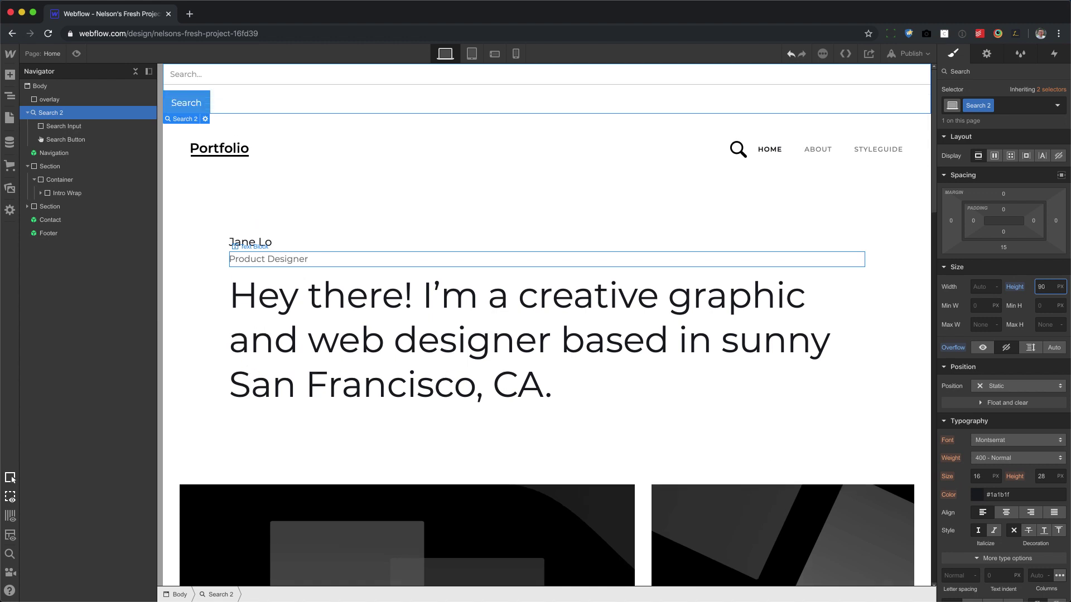
left_click(1015, 287, "alt")
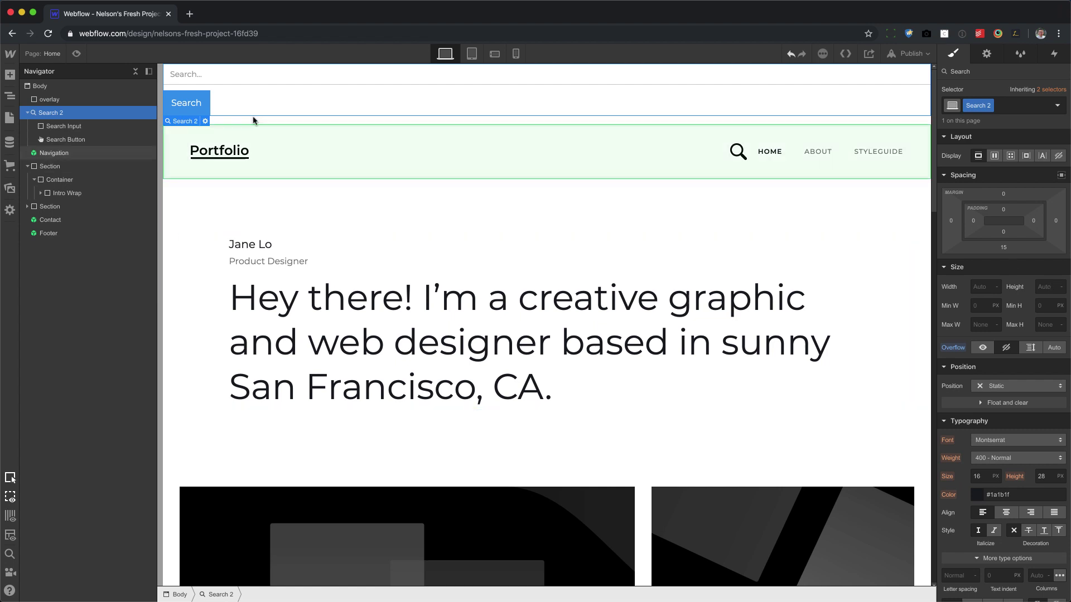
Add a Div Block inside Search 2 to wrap the search field and button
key("a")
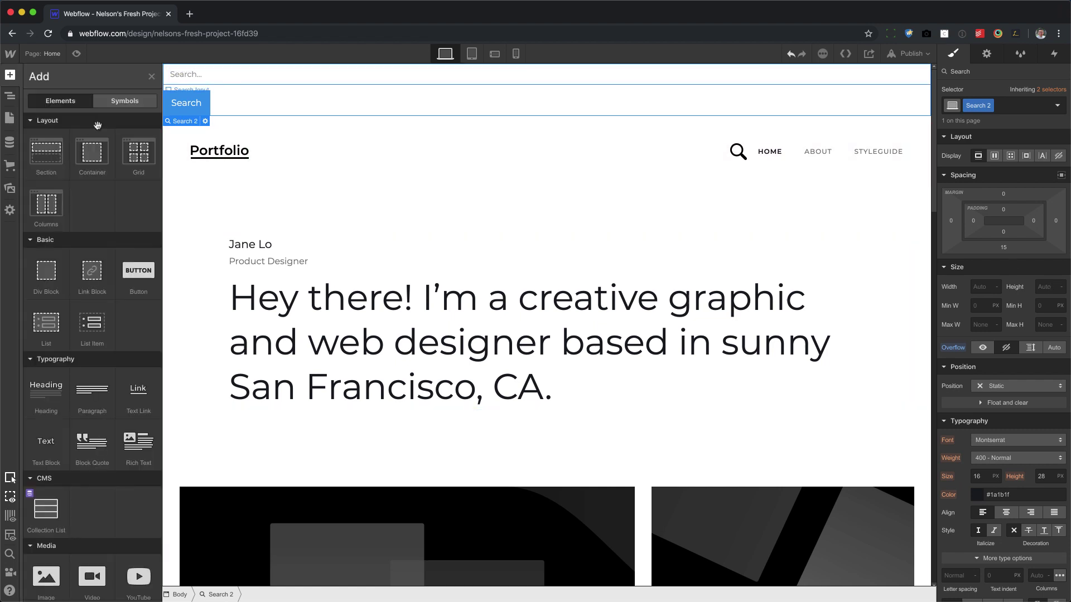
left_click_drag(46, 270, 71, 134)
left_click(71, 127)
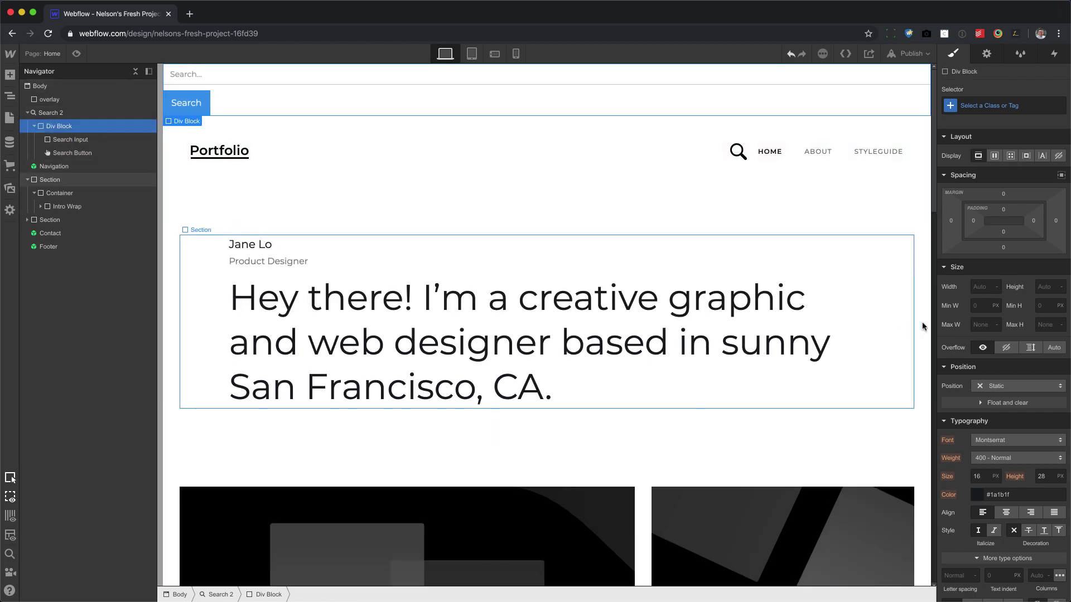
Give the Div Block Max W 500, Display Flex, and Auto left/right margins
left_click(974, 326)
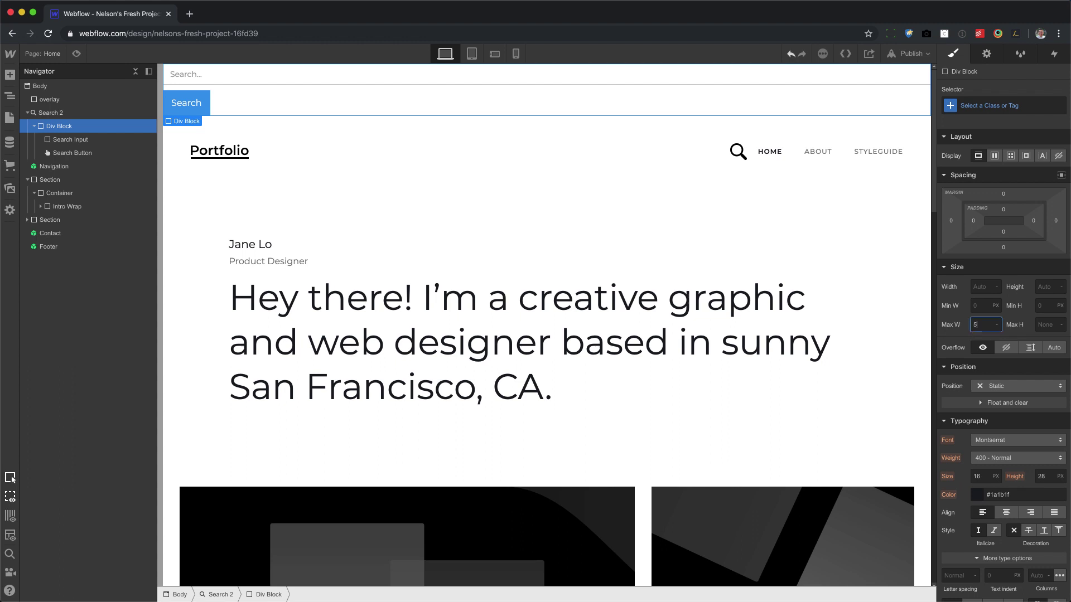
type("500")
key("Return")
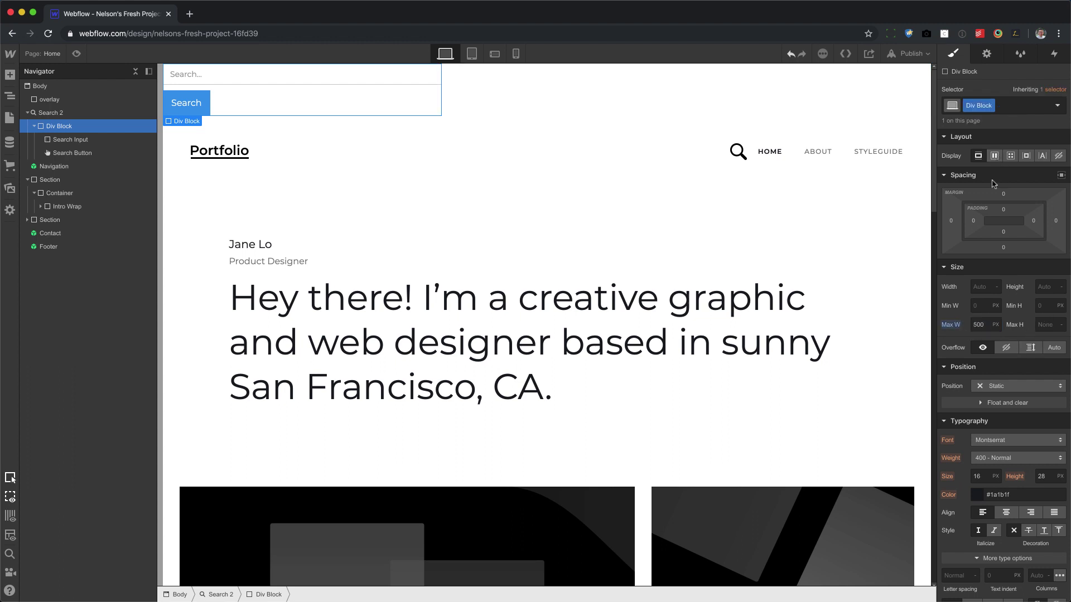
left_click(994, 156)
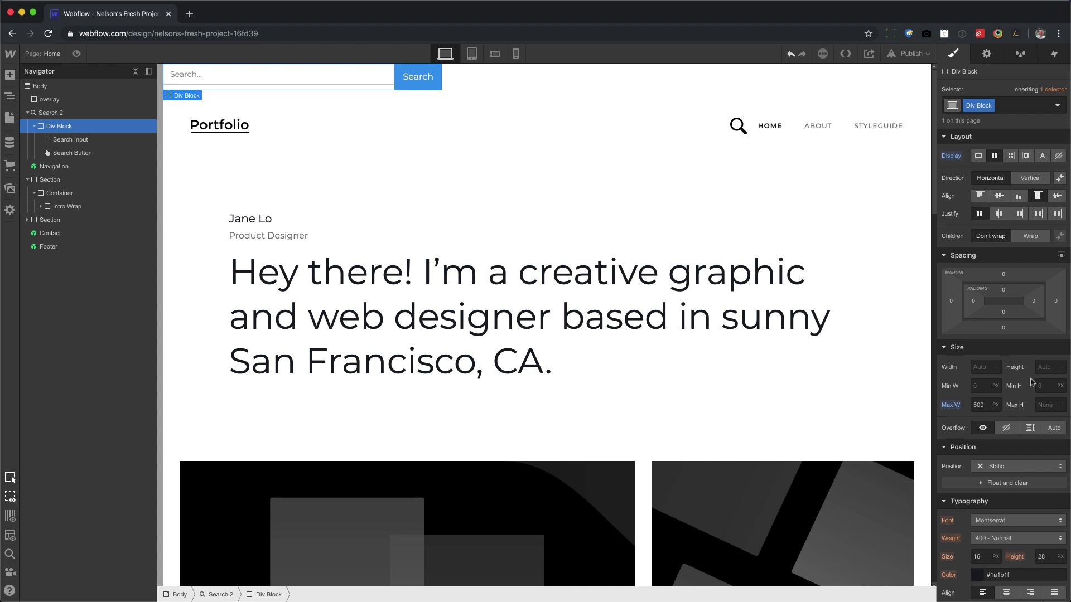
left_click(1061, 256)
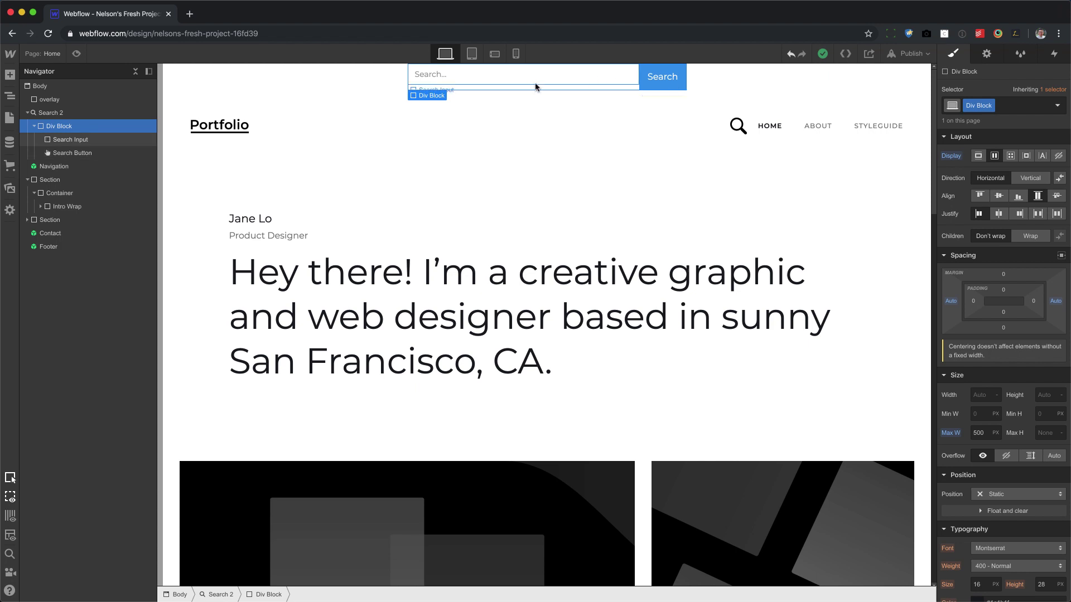
left_click(511, 77)
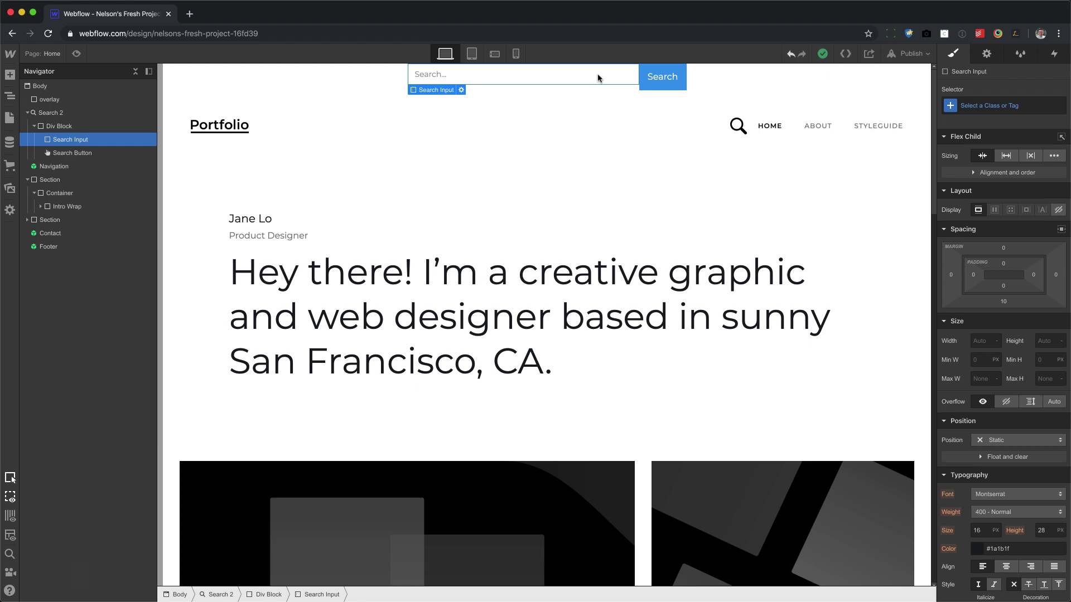
Zero the Search Input bottom margin and Search Button top padding; give the Div Block 20 px top and bottom margins
left_click(1003, 302)
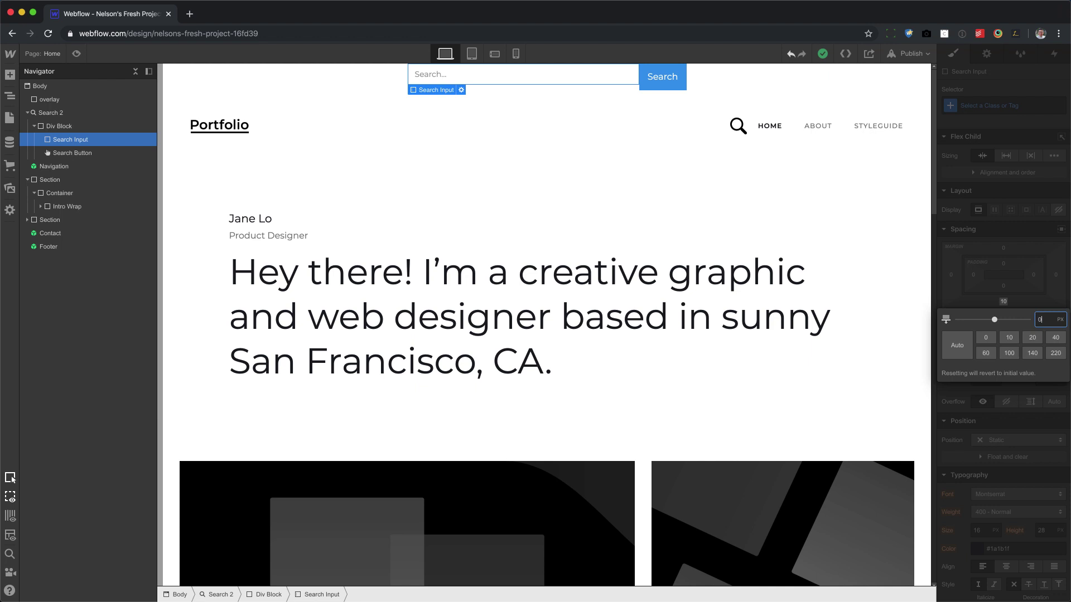
key("Return")
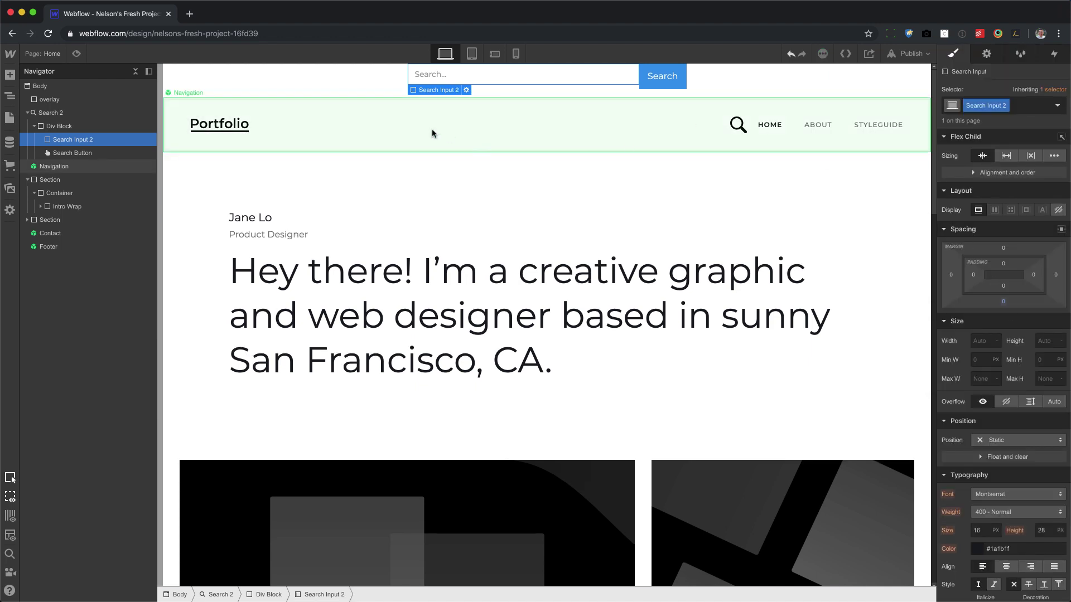
left_click(684, 82)
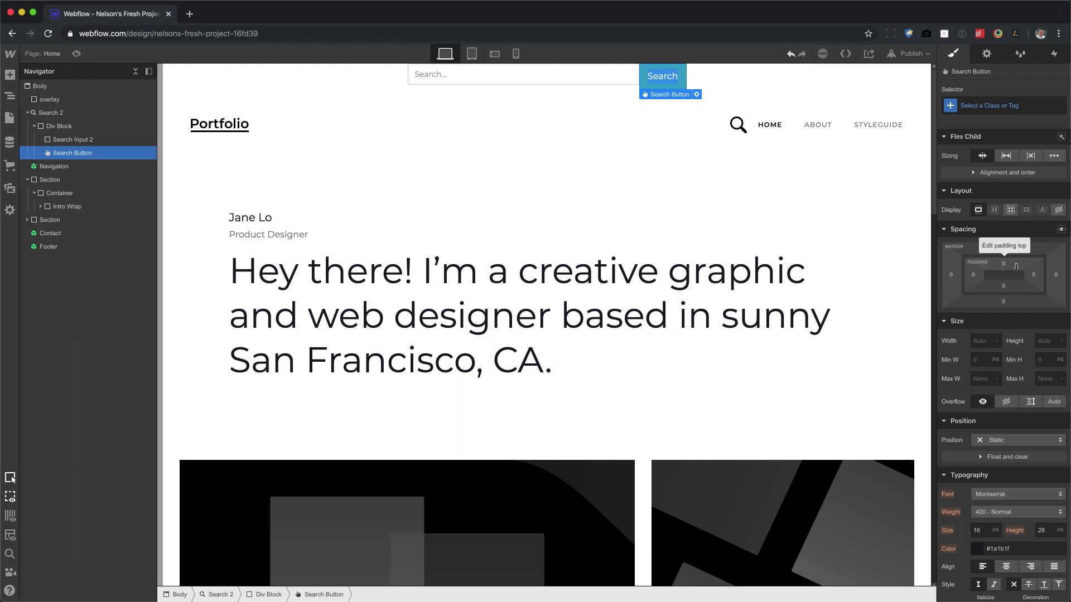
left_click_drag(1011, 265, 1011, 245)
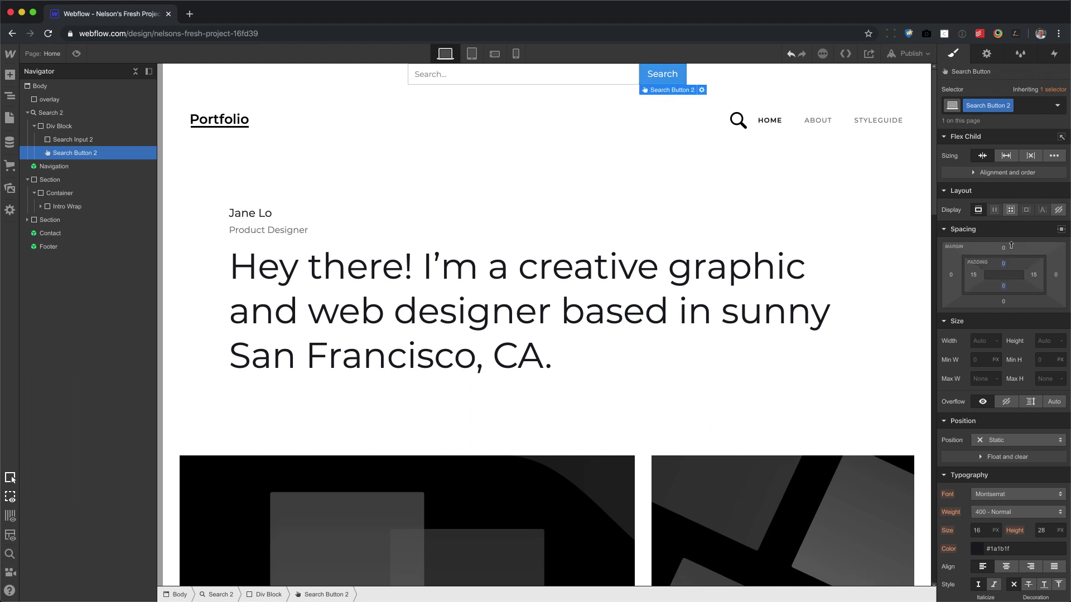
left_click(70, 130)
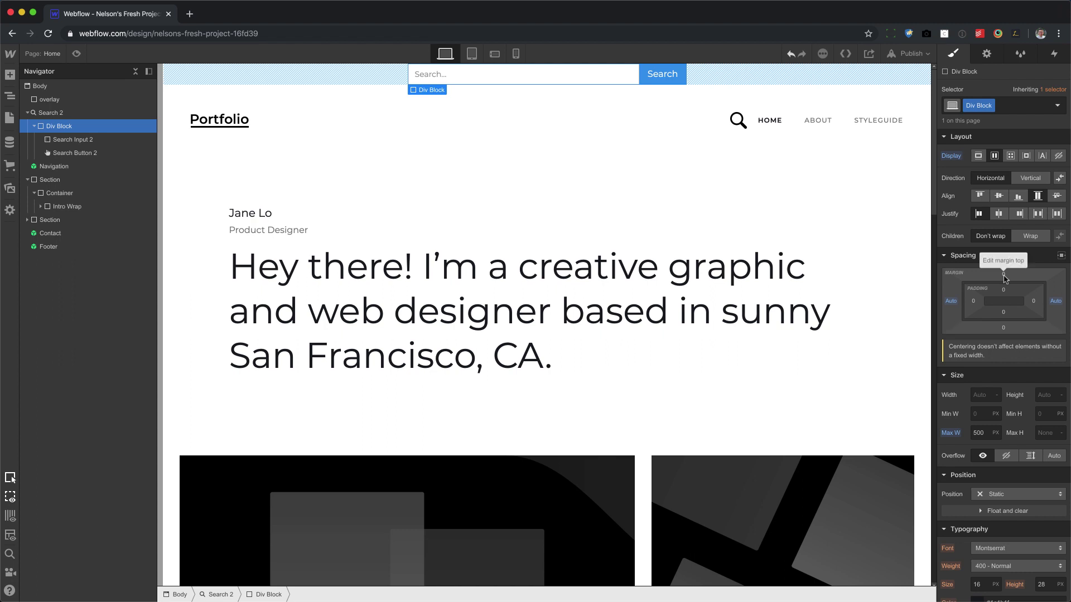
left_click_drag(1004, 279, 1007, 242)
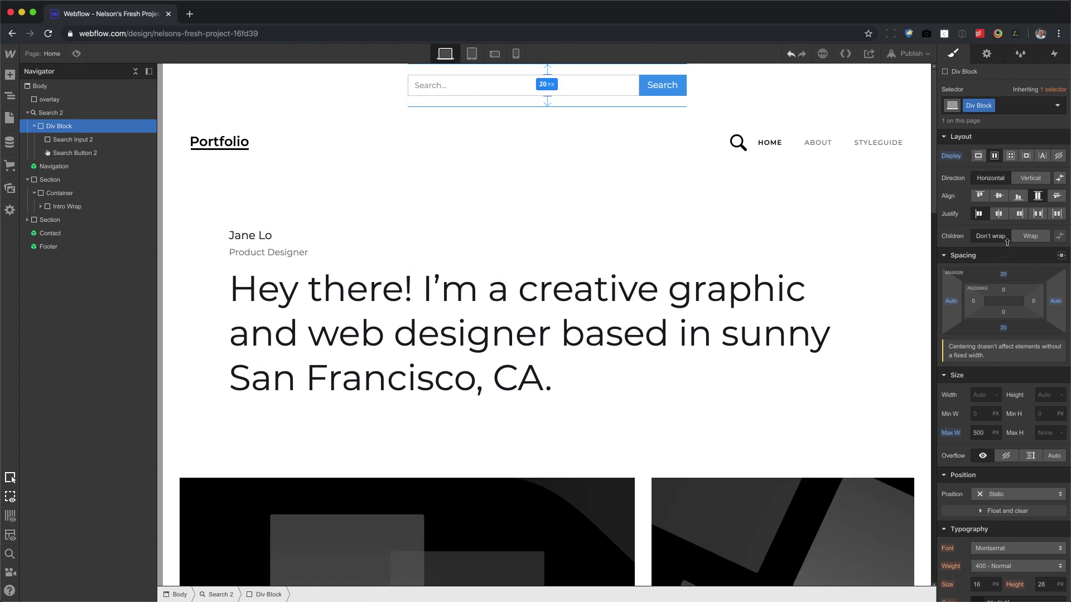
Give the Search 2 bar a #636363 gray background
left_click(319, 97)
scroll(986, 390, "down", 8)
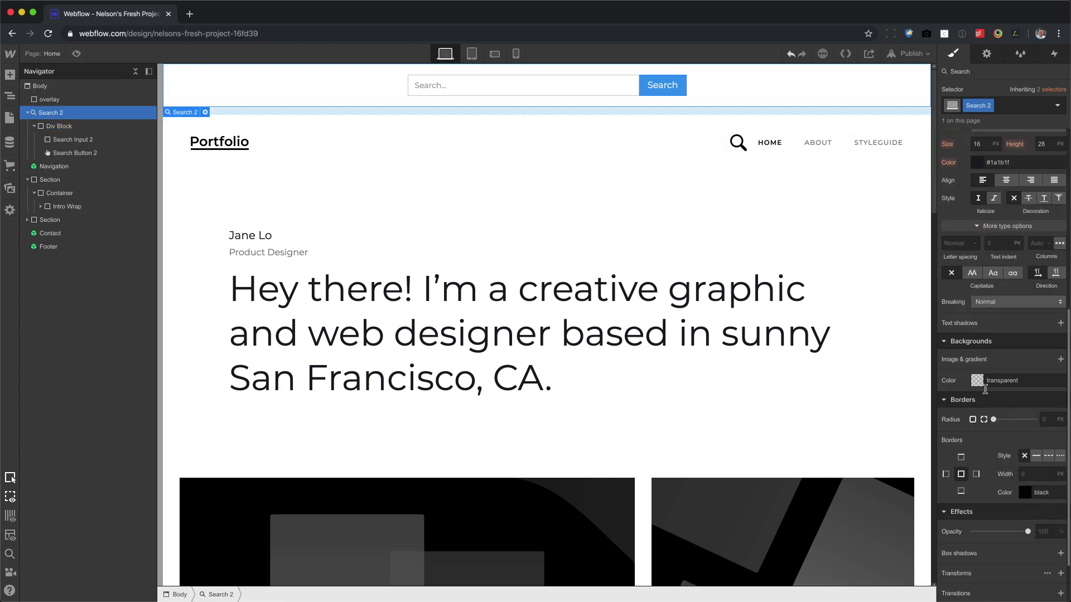
left_click(977, 381)
left_click_drag(990, 485, 984, 486)
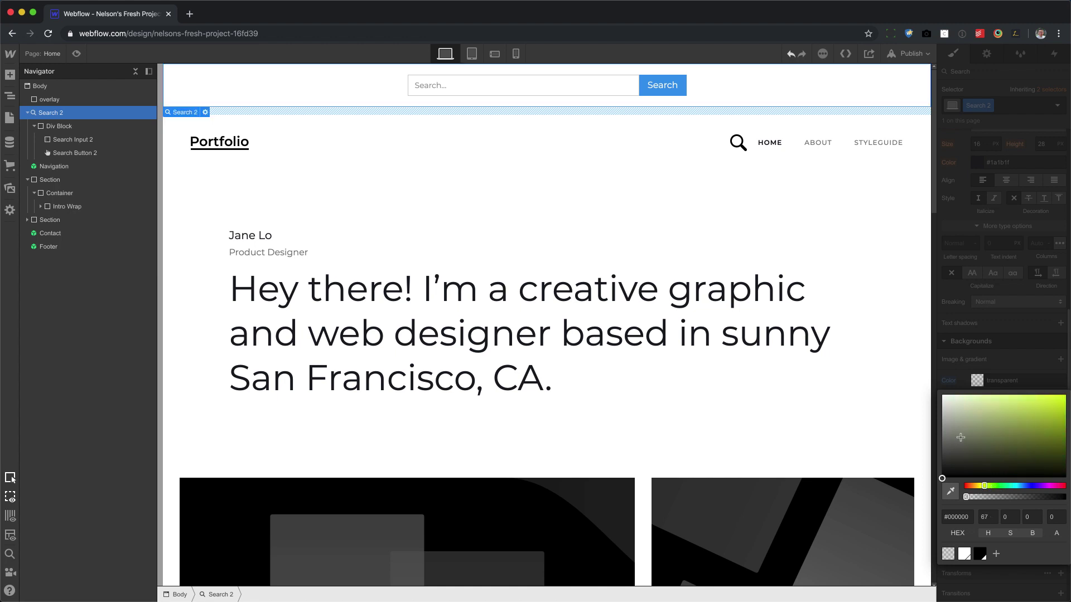
left_click_drag(961, 437, 903, 445)
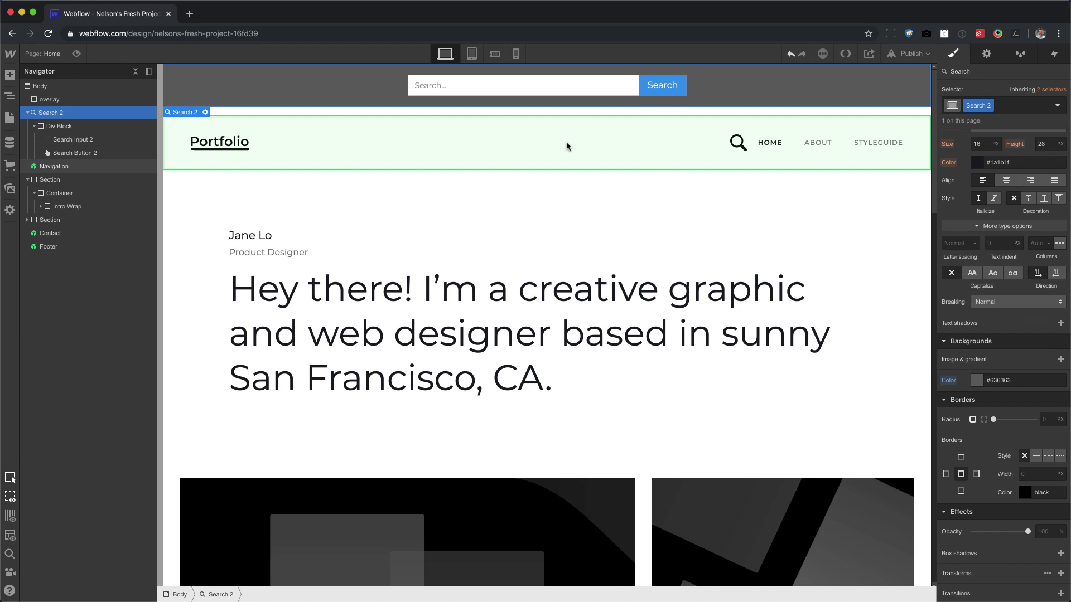
left_click(729, 163)
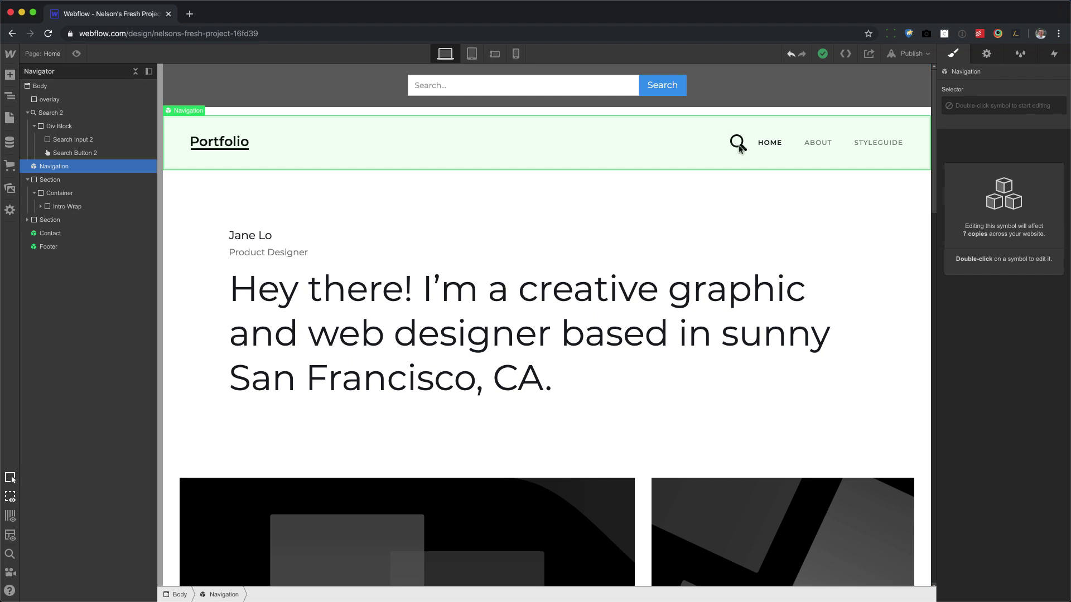
Give the magnifying-glass link block inside the Navigation symbol the class 'search trigger'
double_click(738, 147)
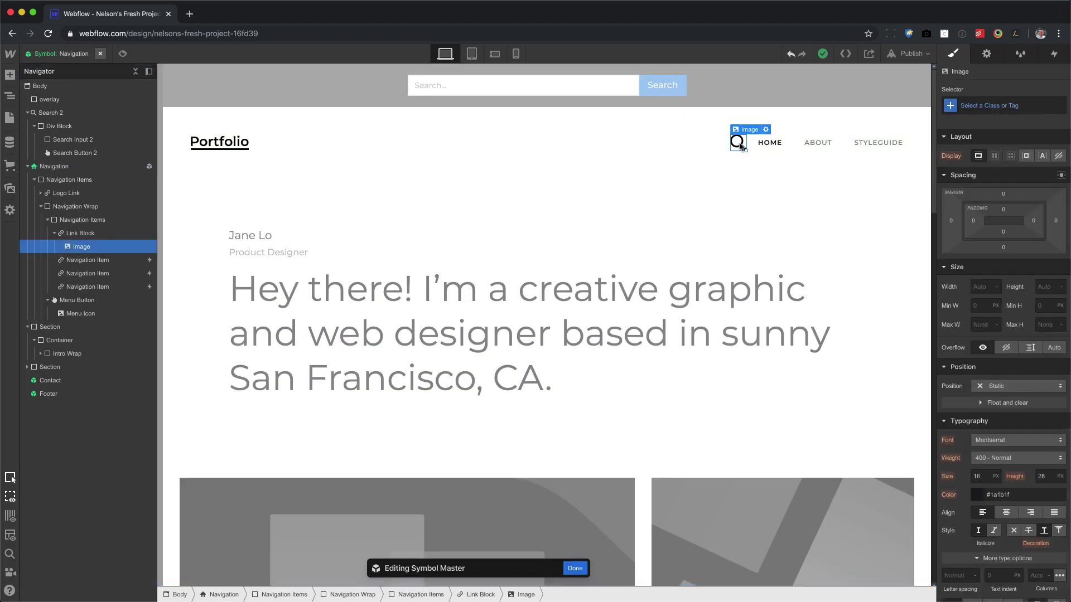
left_click(106, 235)
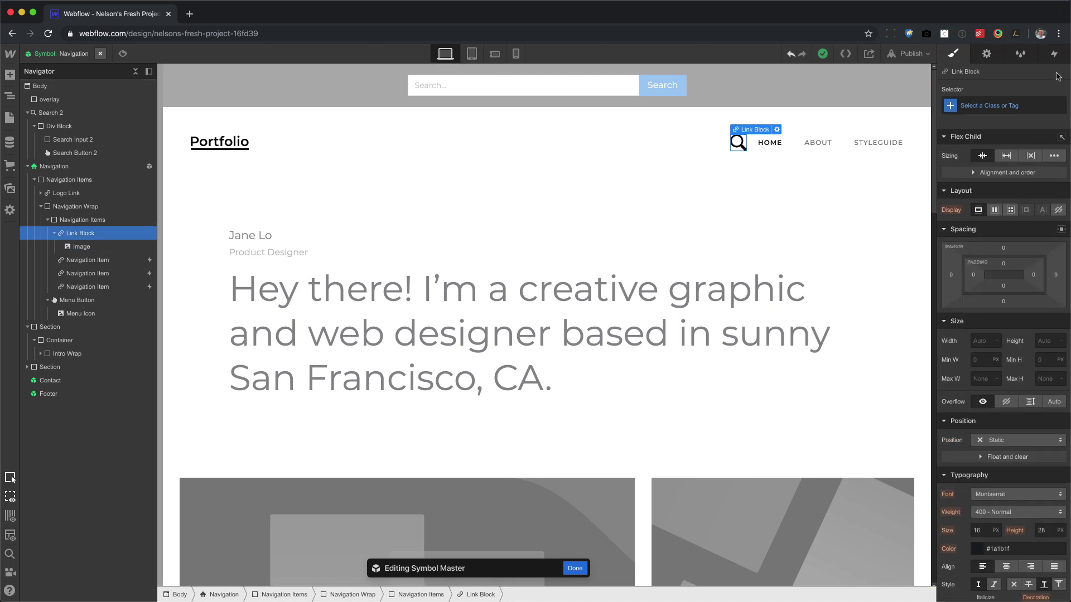
left_click(994, 106)
type("s")
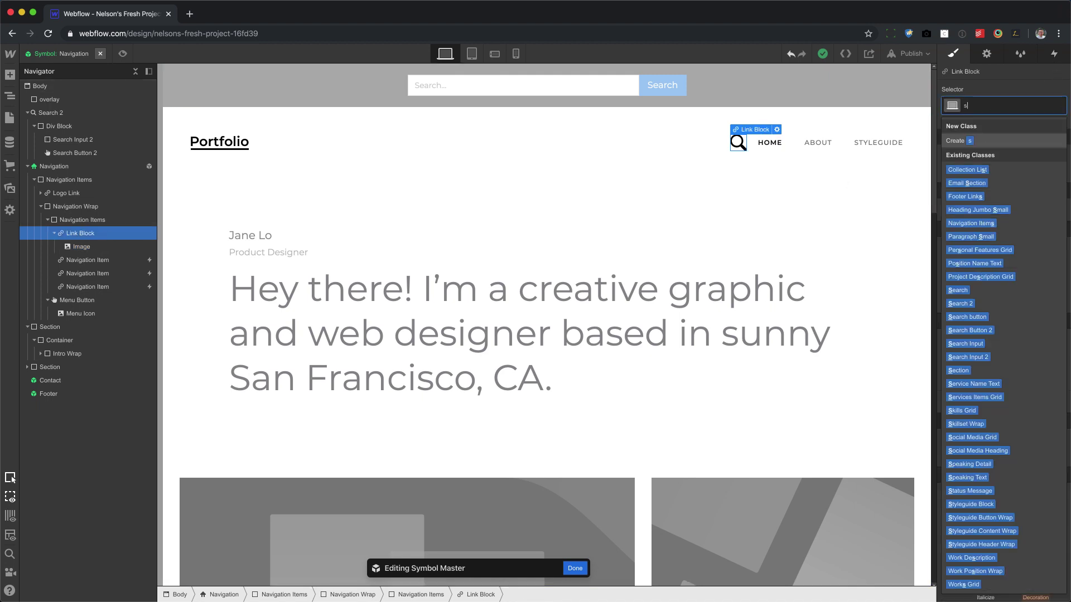
type("earch trigger")
key("Return")
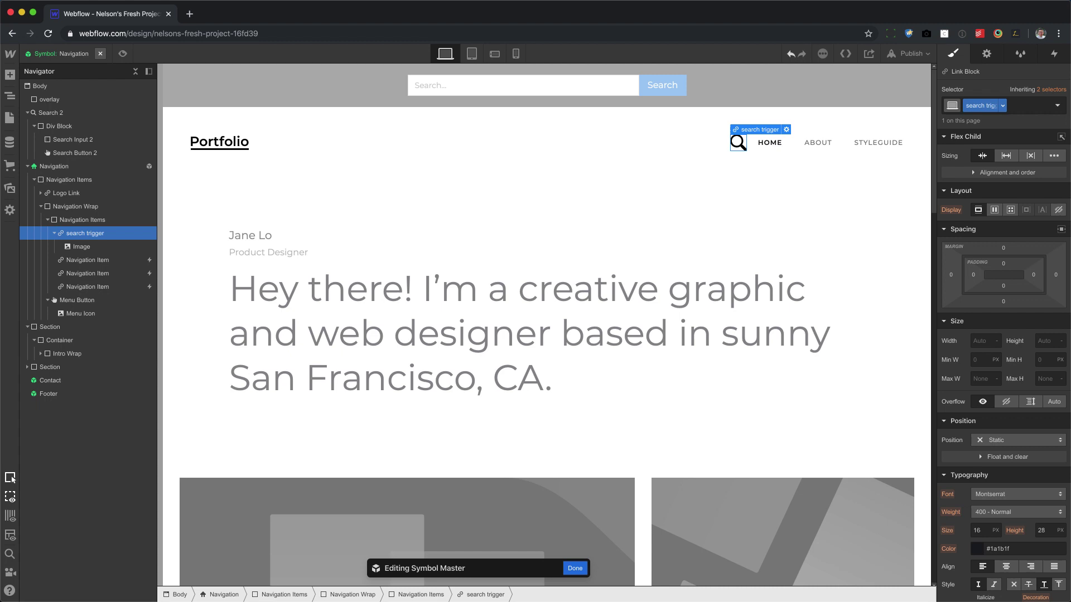
Add a mouse-click trigger whose first click starts a new animation named 'open search'
left_click(1055, 54)
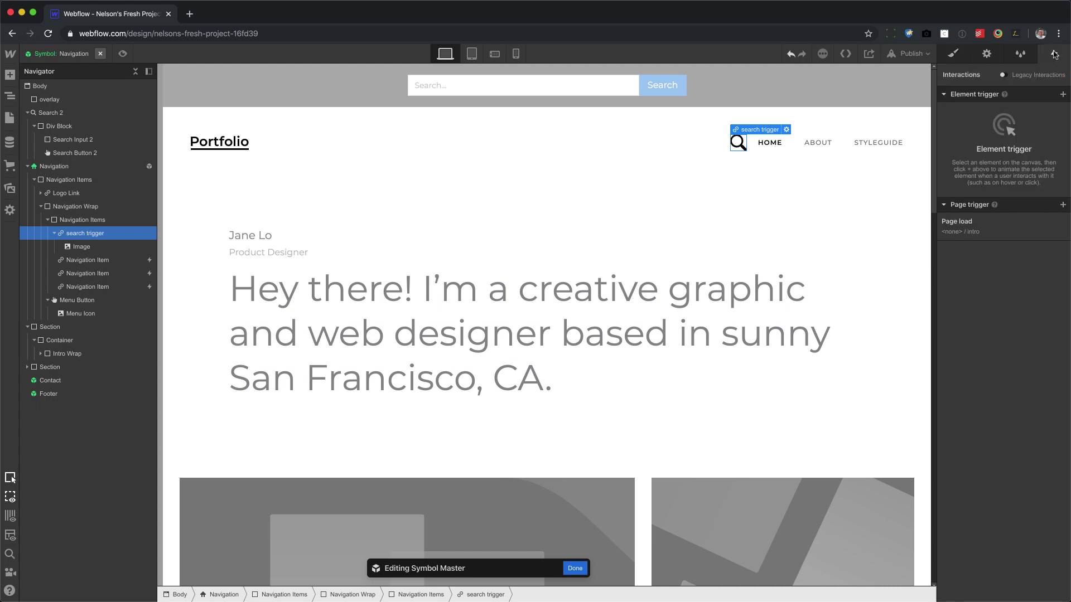
left_click(1062, 94)
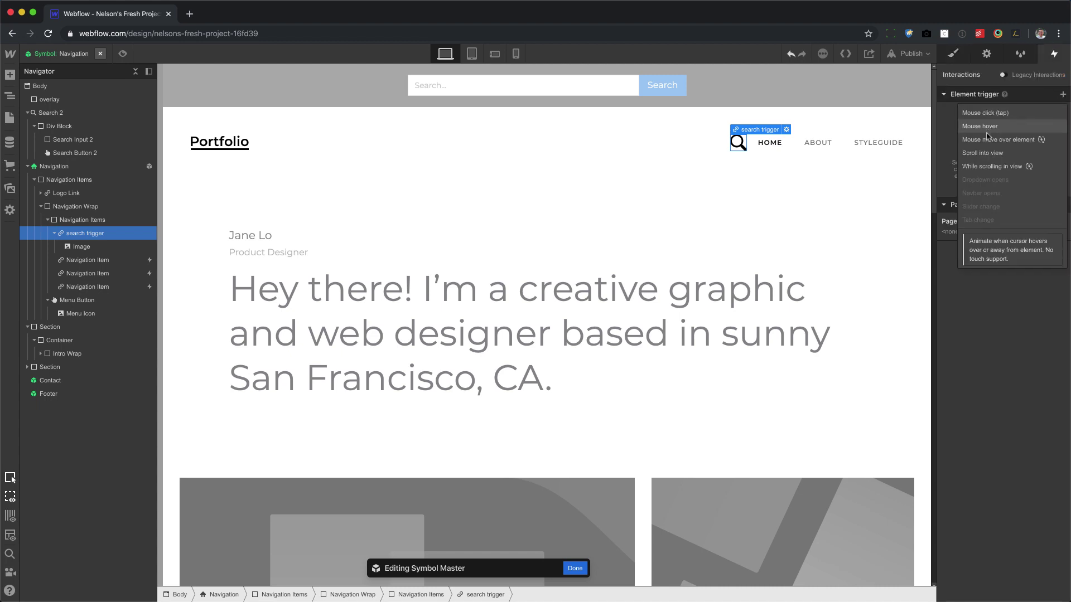
left_click(1009, 114)
left_click(1007, 156)
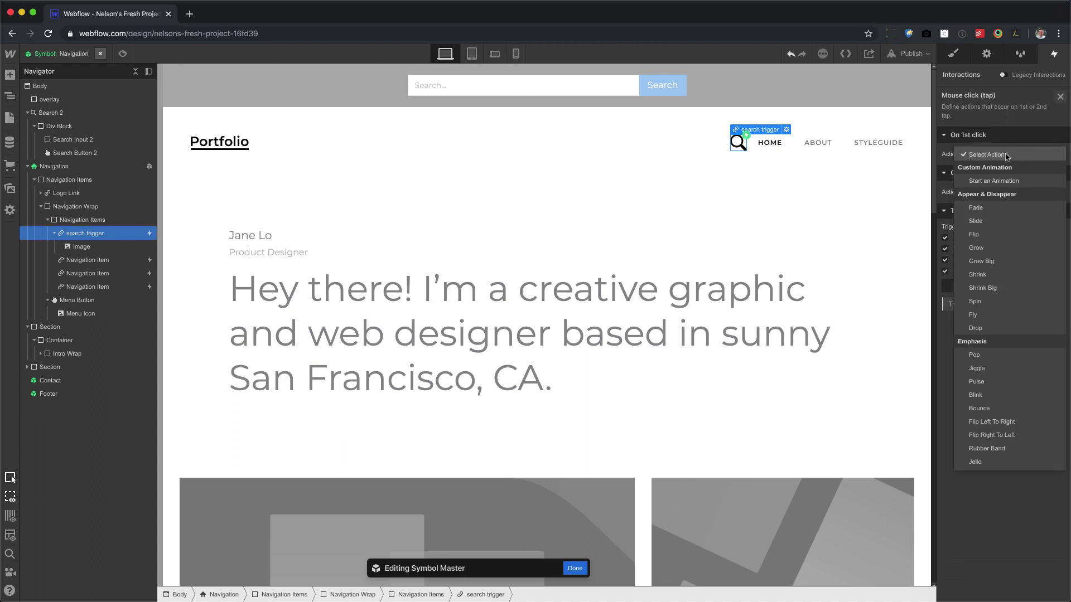
left_click(999, 181)
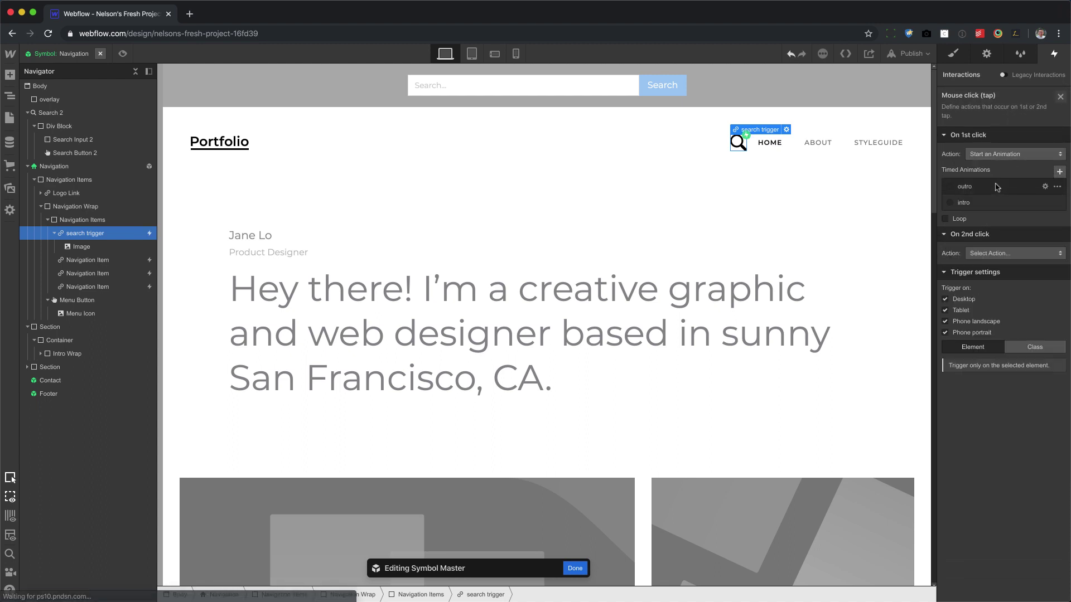
left_click(1060, 172)
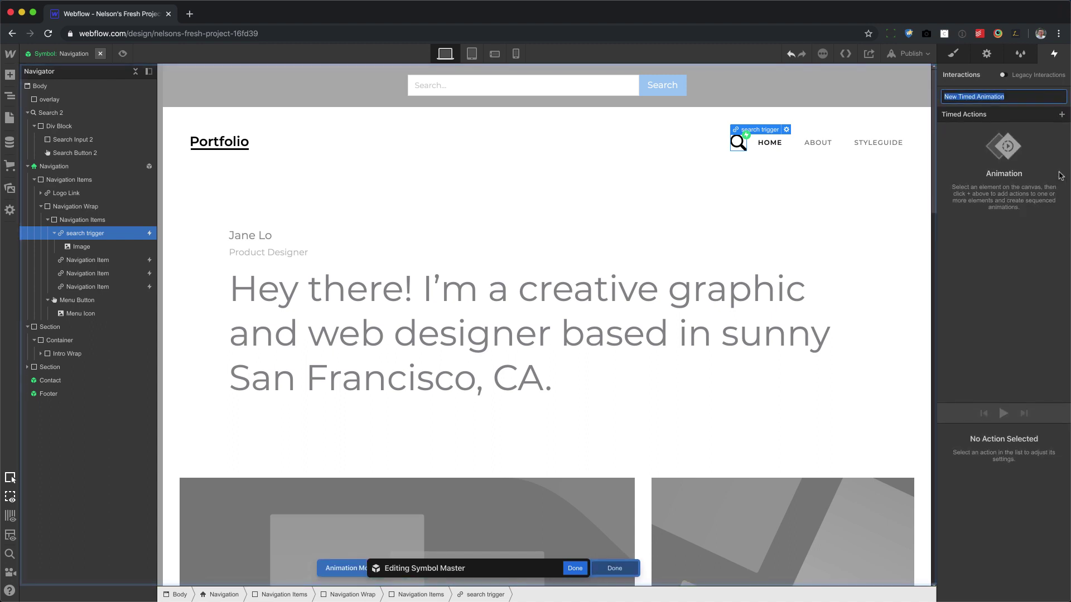
type("open")
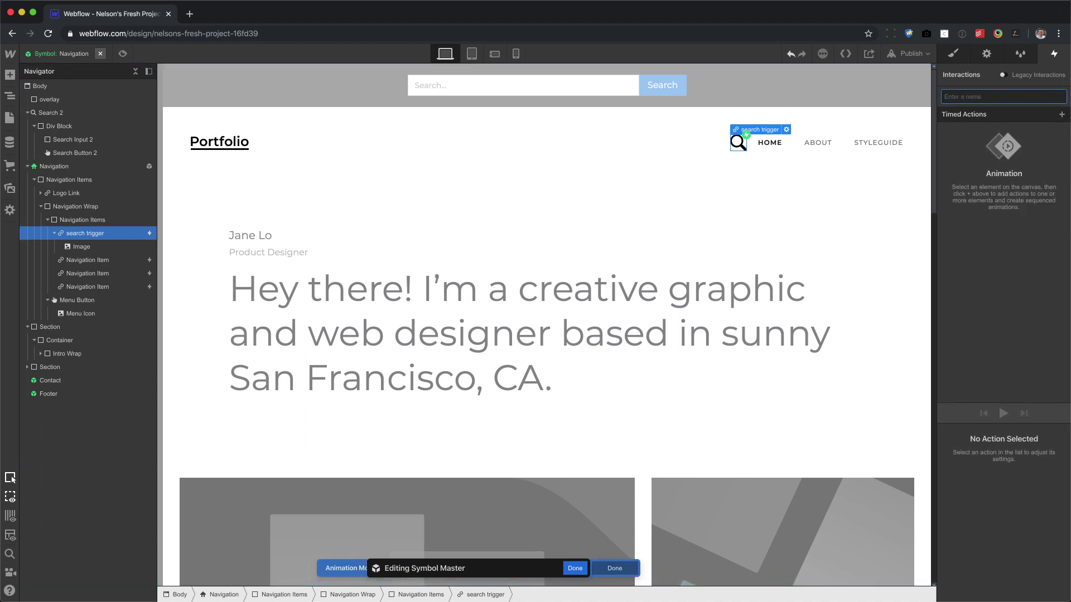
type(" search")
key("Return")
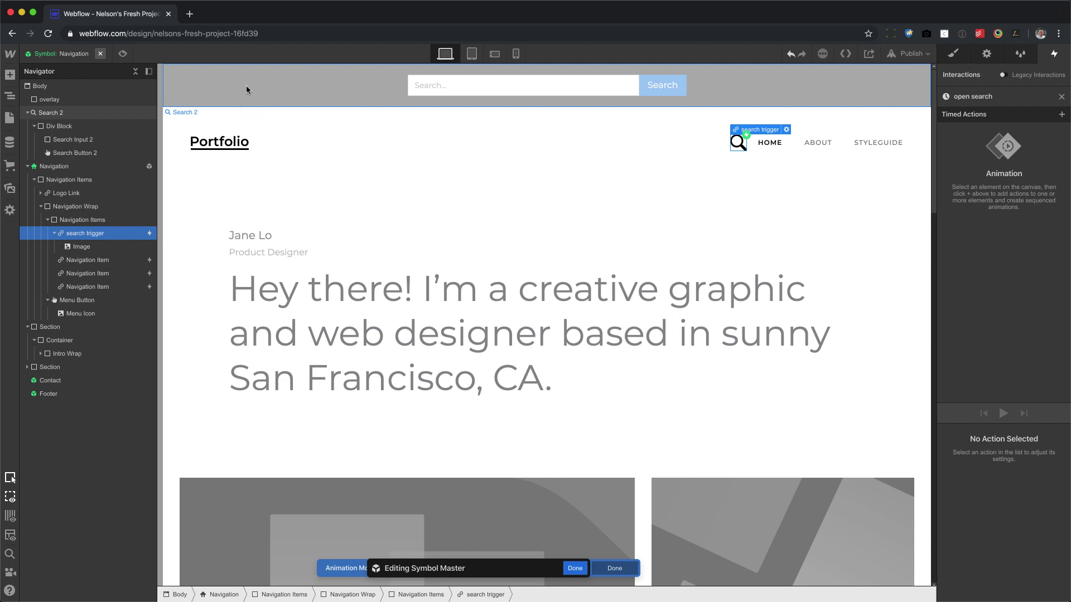
left_click(72, 116)
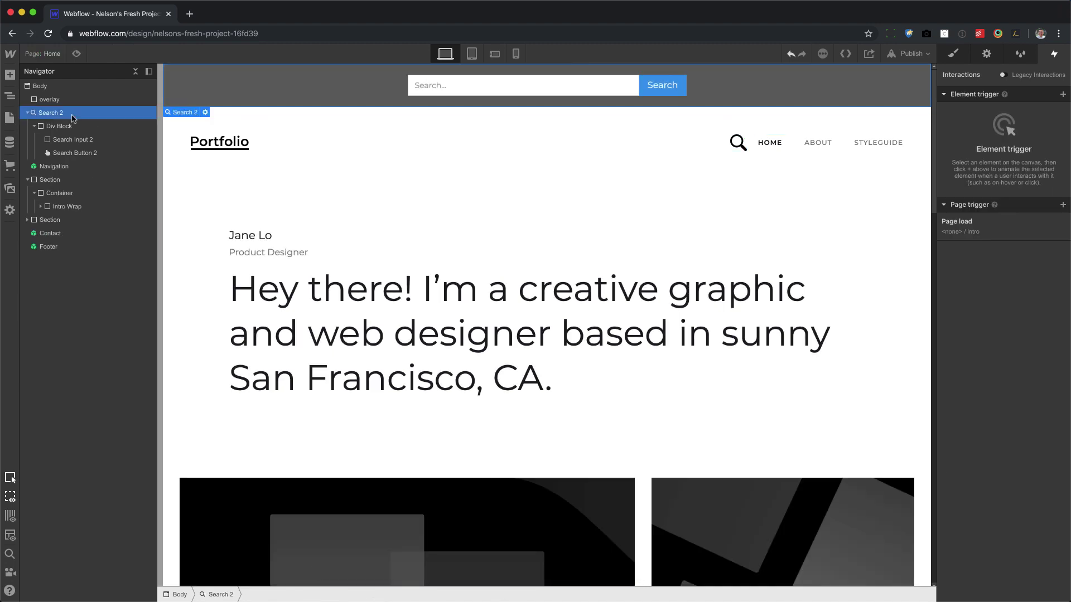
left_click(43, 167)
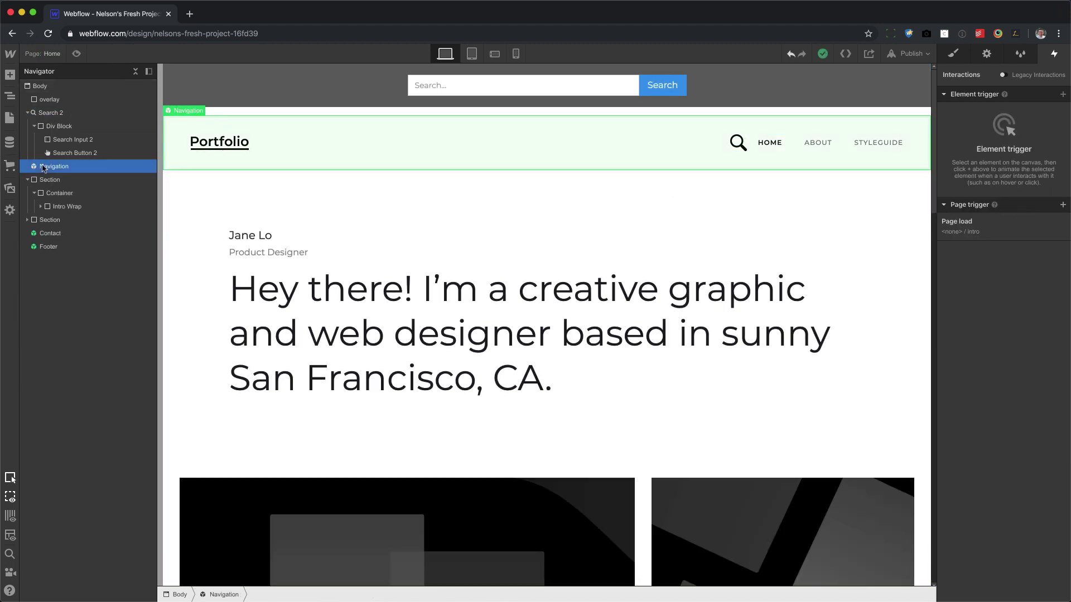
double_click(43, 167)
left_click(137, 195)
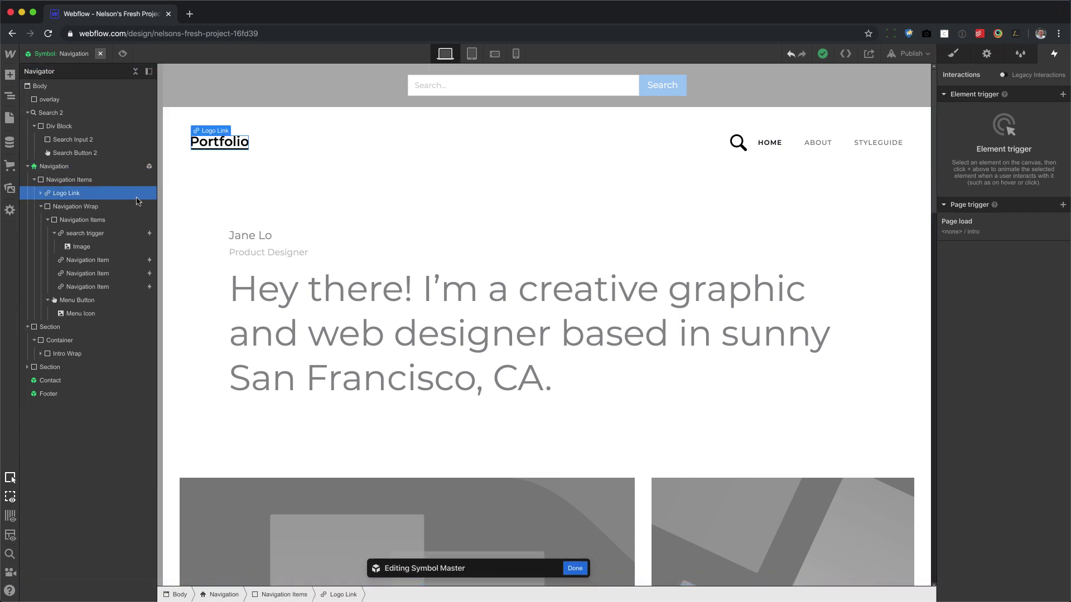
left_click(92, 237)
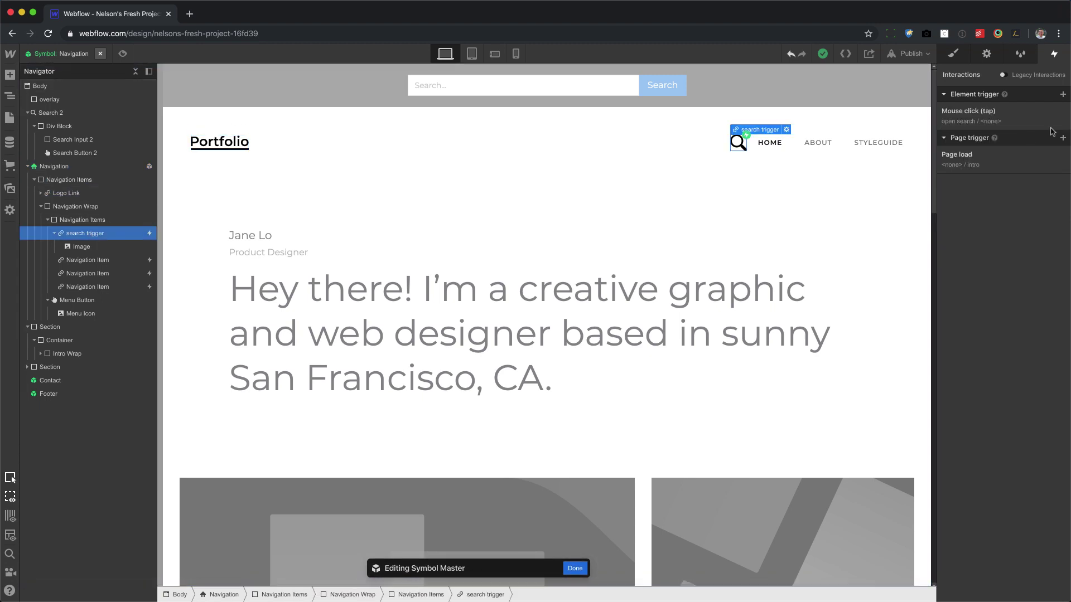
left_click(981, 115)
left_click(974, 218)
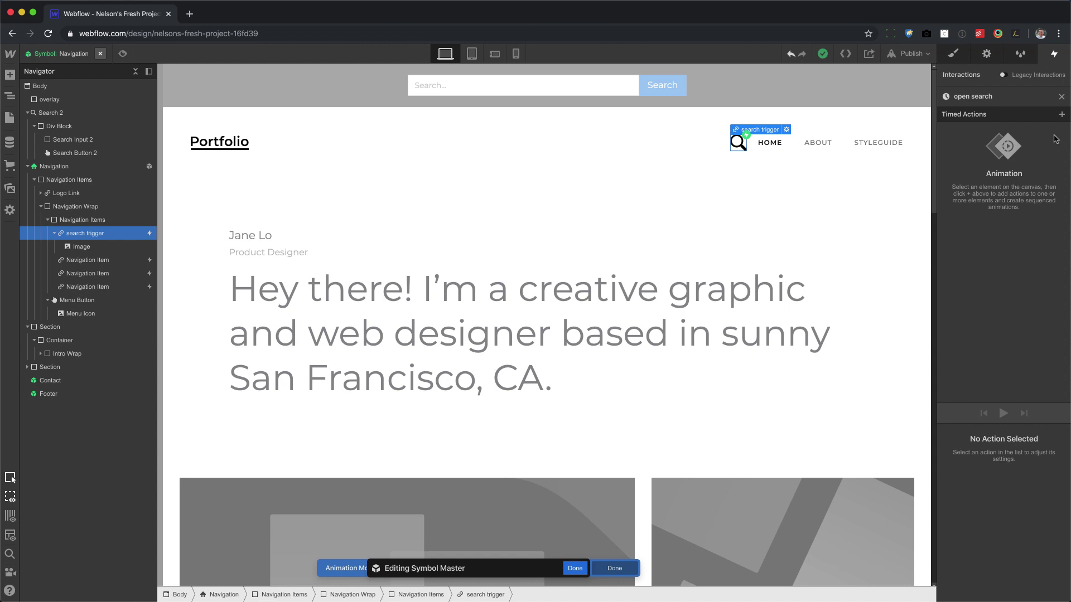
Add a Size timed action to open search and change its target to Search 2
left_click(765, 149)
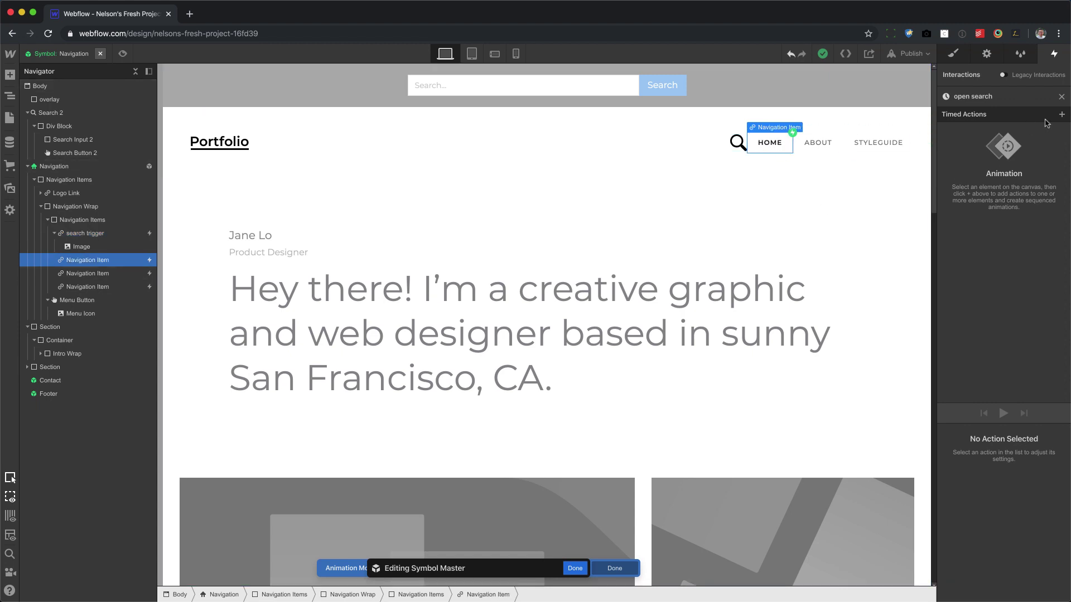
left_click(1063, 115)
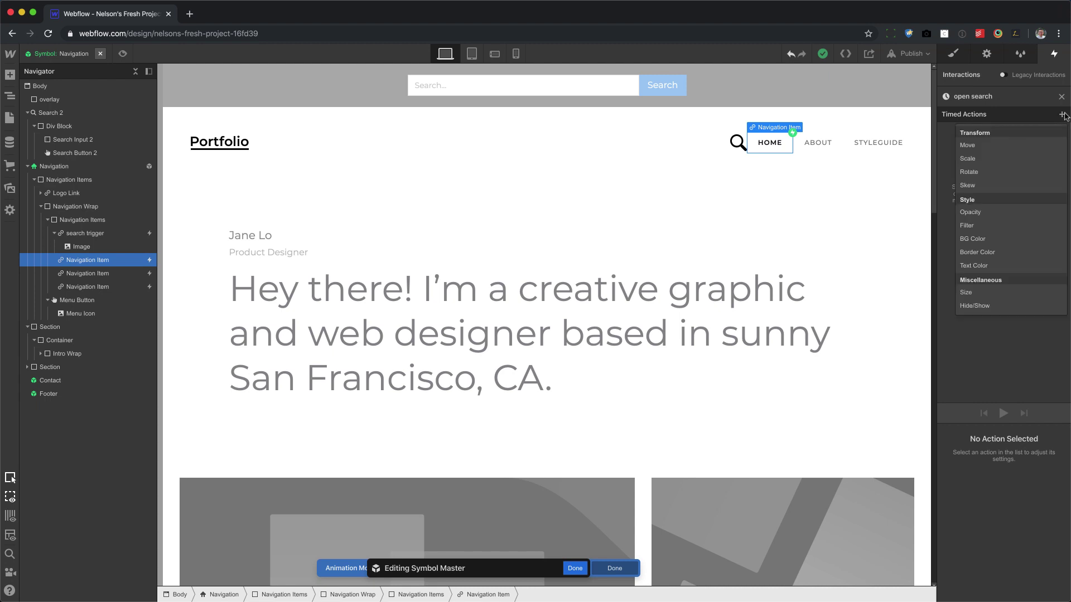
left_click(998, 297)
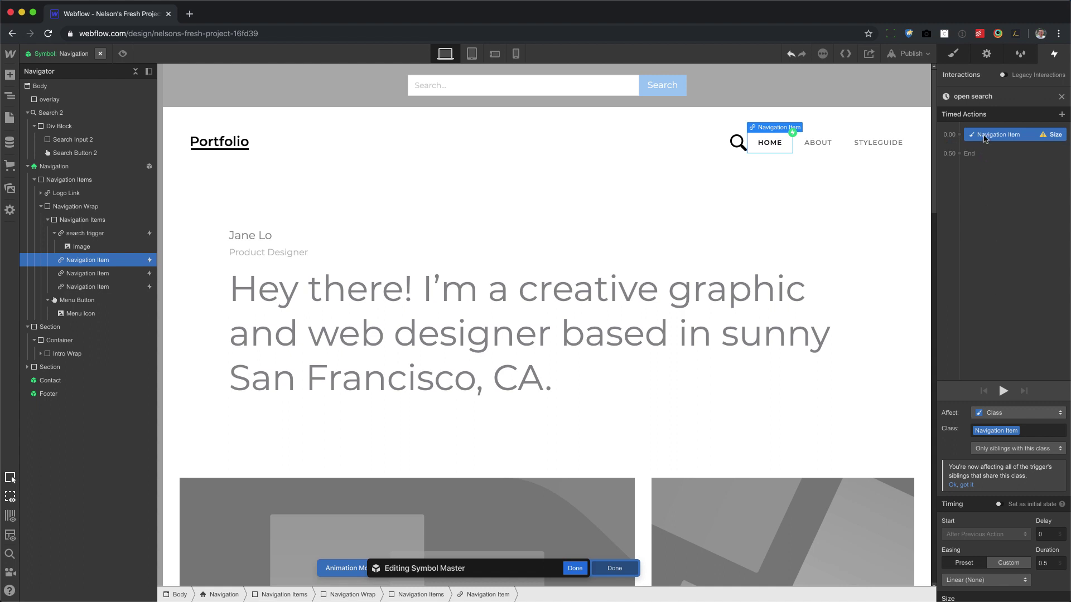
right_click(985, 139)
left_click(995, 164)
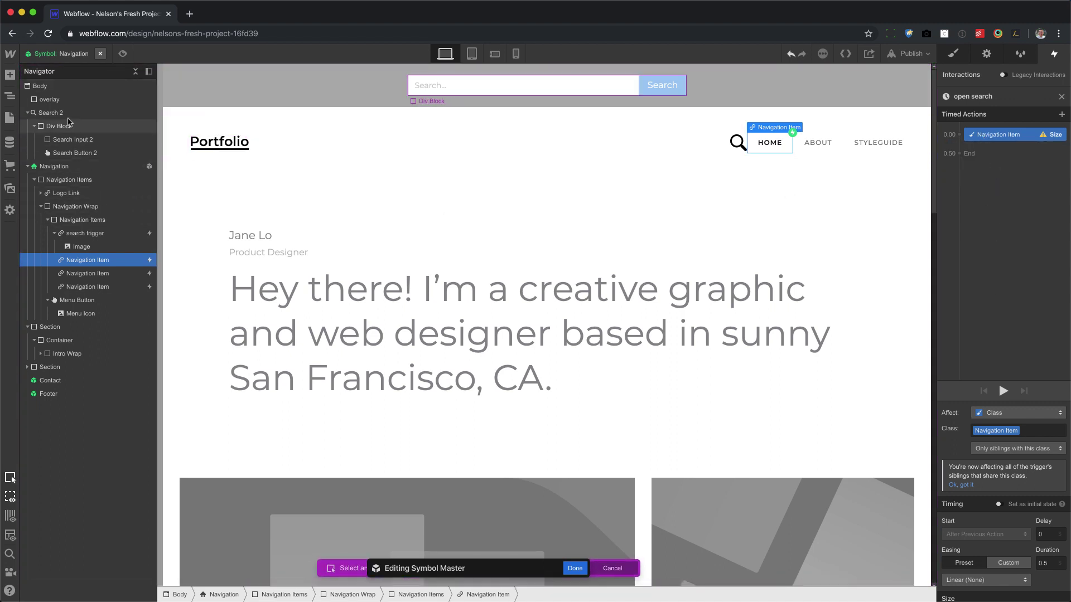
left_click(56, 113)
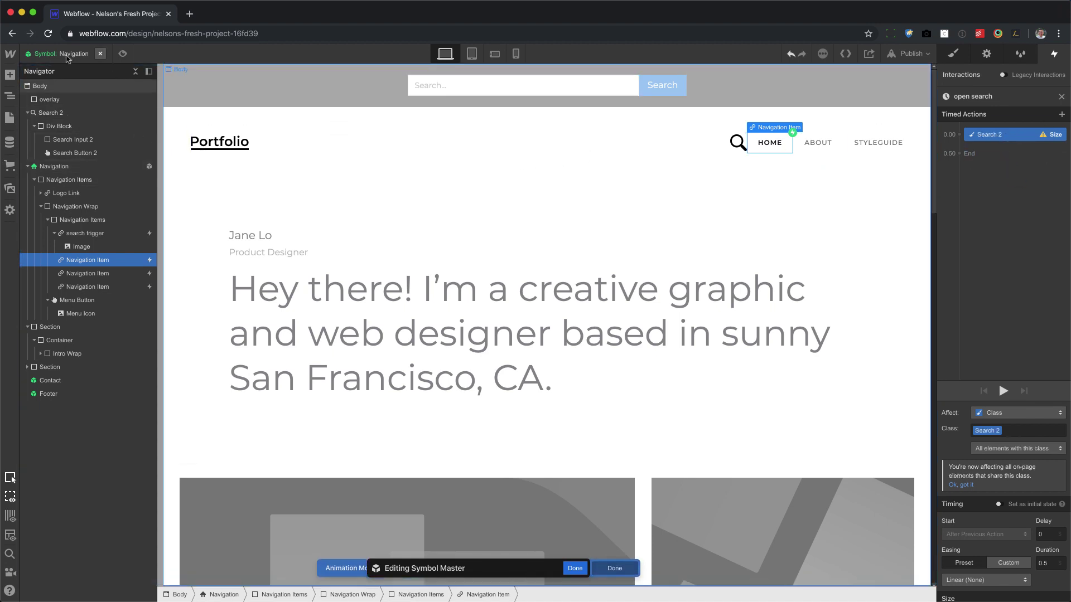
Make the first Size action the initial state with Height 0
scroll(1027, 533, "down", 2)
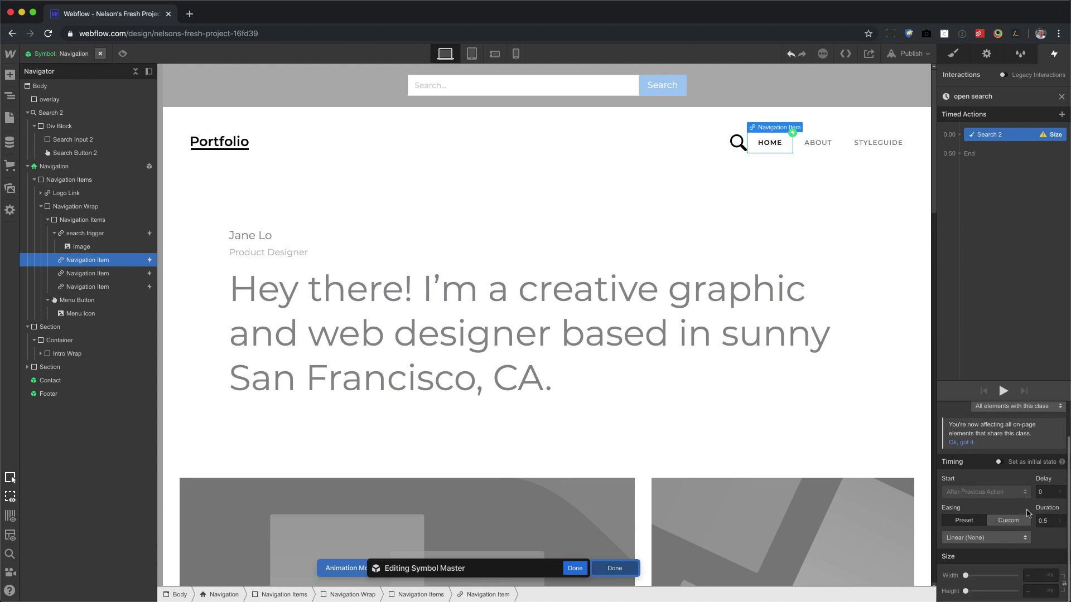
left_click(999, 463)
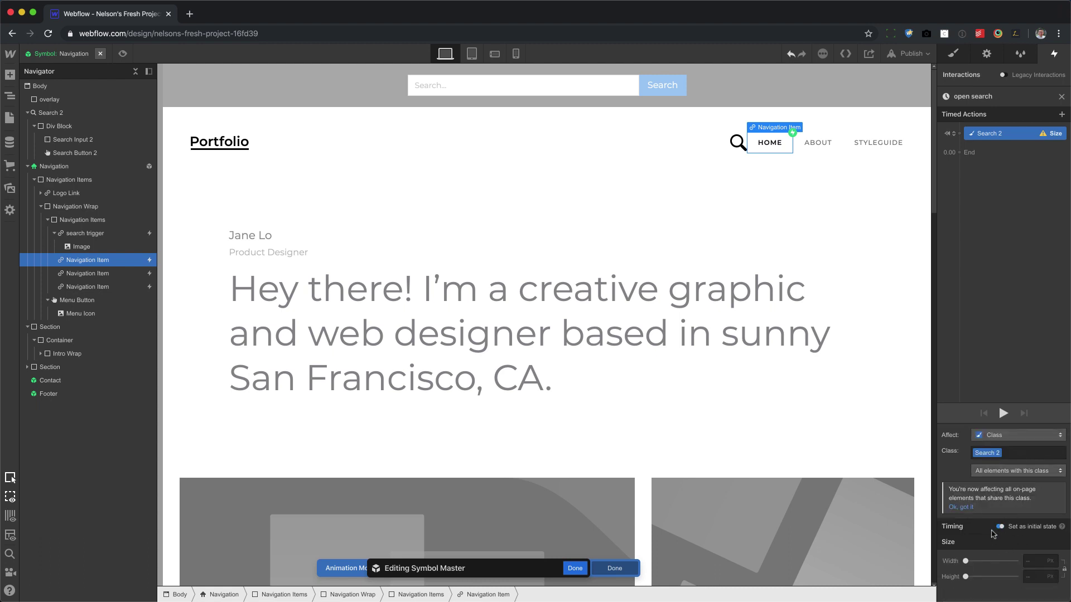
left_click(1028, 578)
type("0")
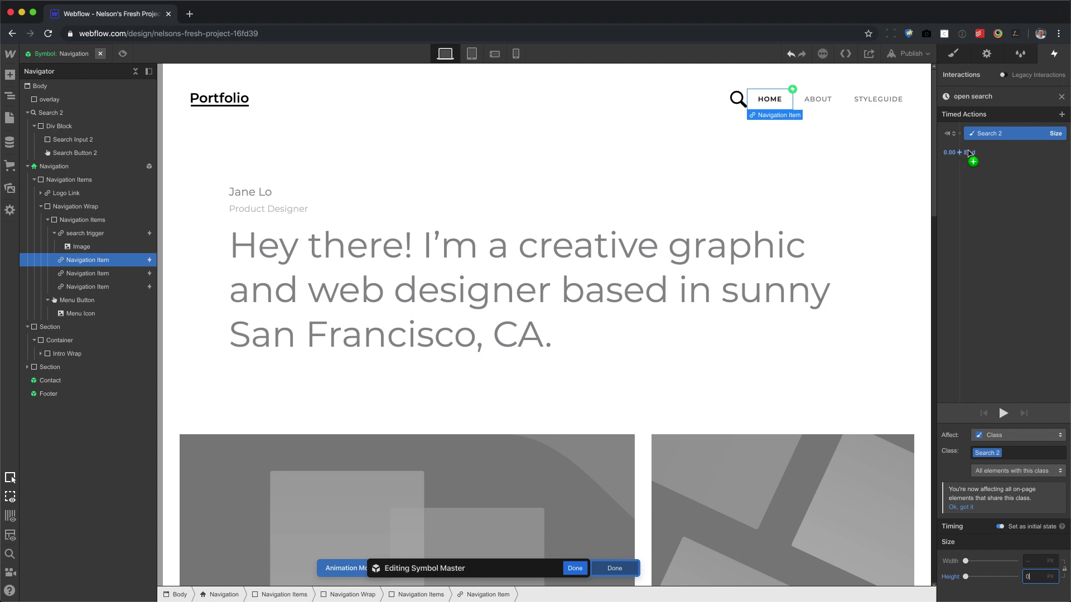
Add a second Size action with Height AUTO targeting Search 2
left_click(970, 156)
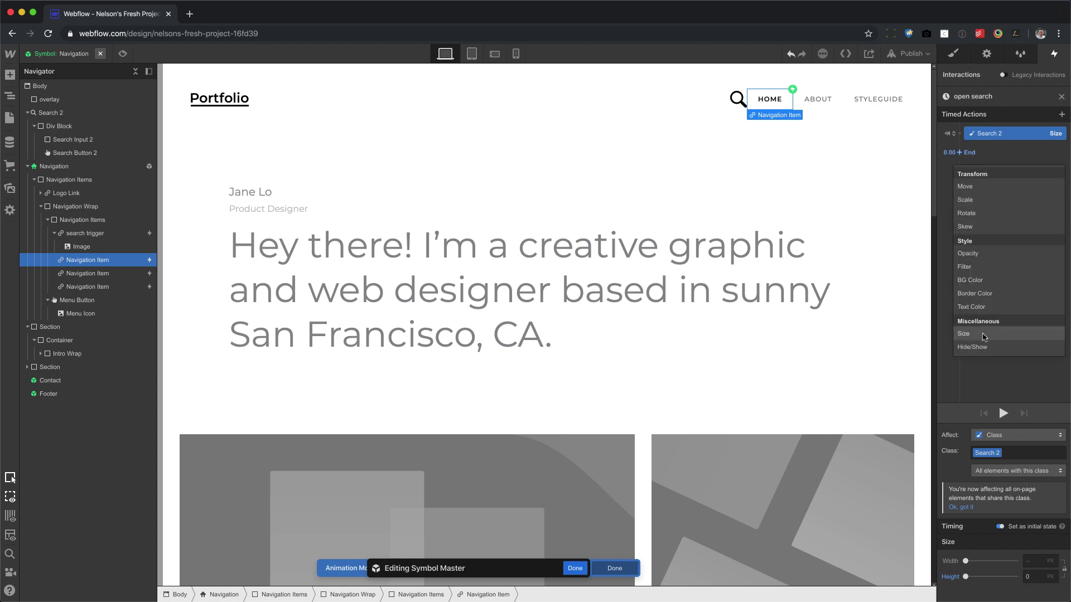
left_click(984, 335)
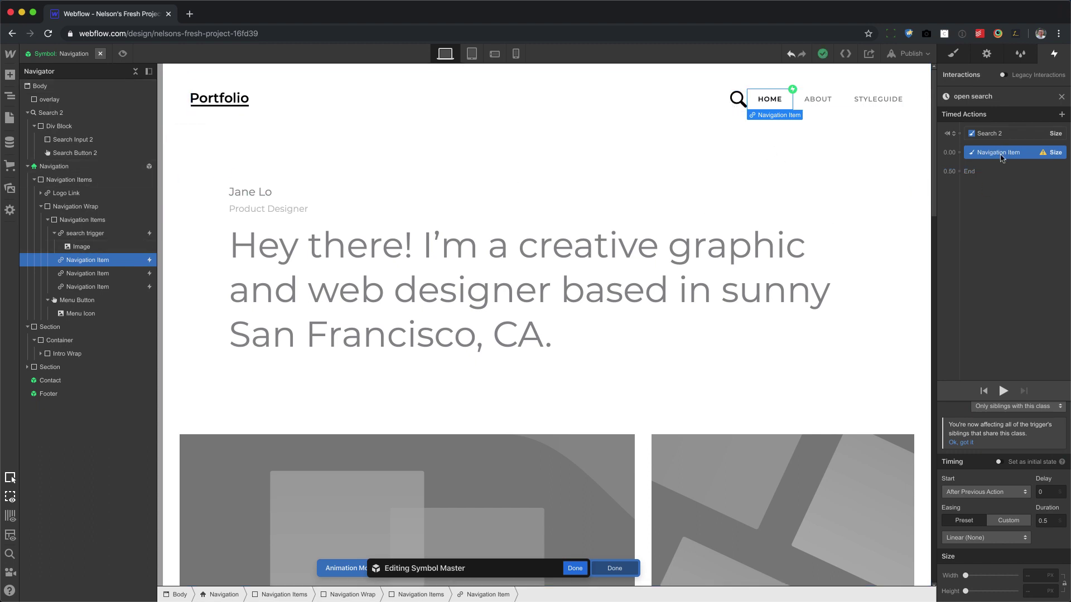
left_click(1050, 591)
left_click(1031, 516)
right_click(982, 156)
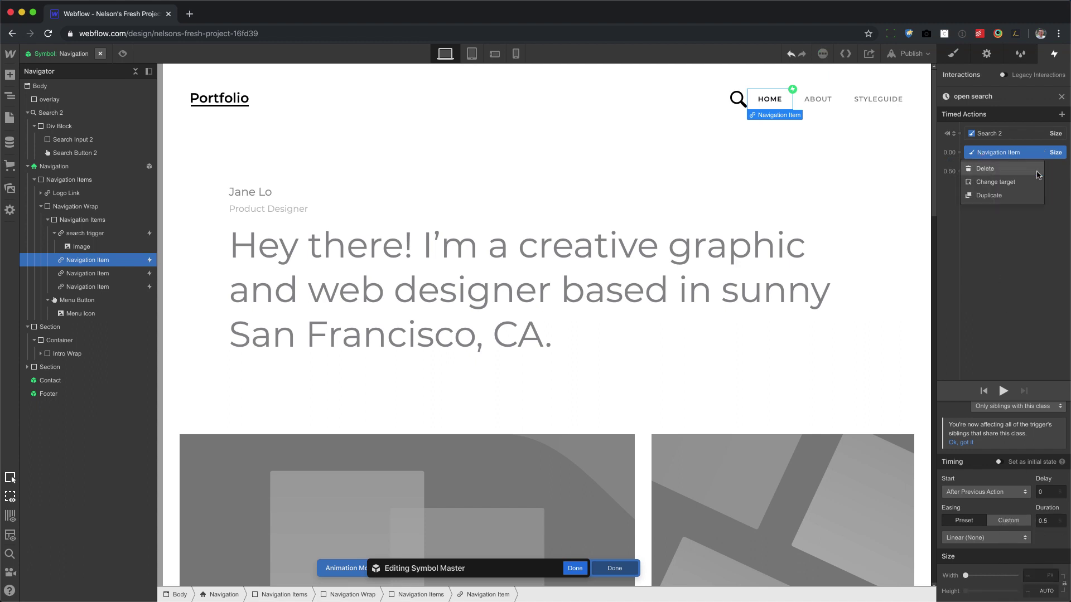
left_click(1004, 182)
left_click(64, 114)
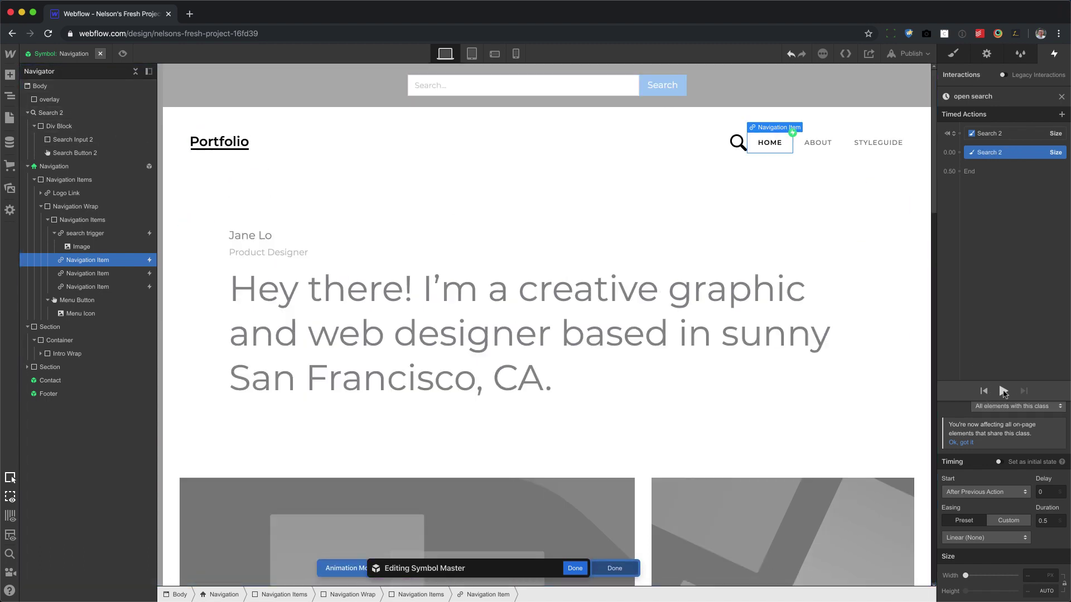
Preview the open search animation and set its easing to Out Quint
left_click(1004, 391)
left_click(1004, 391)
left_click(981, 537)
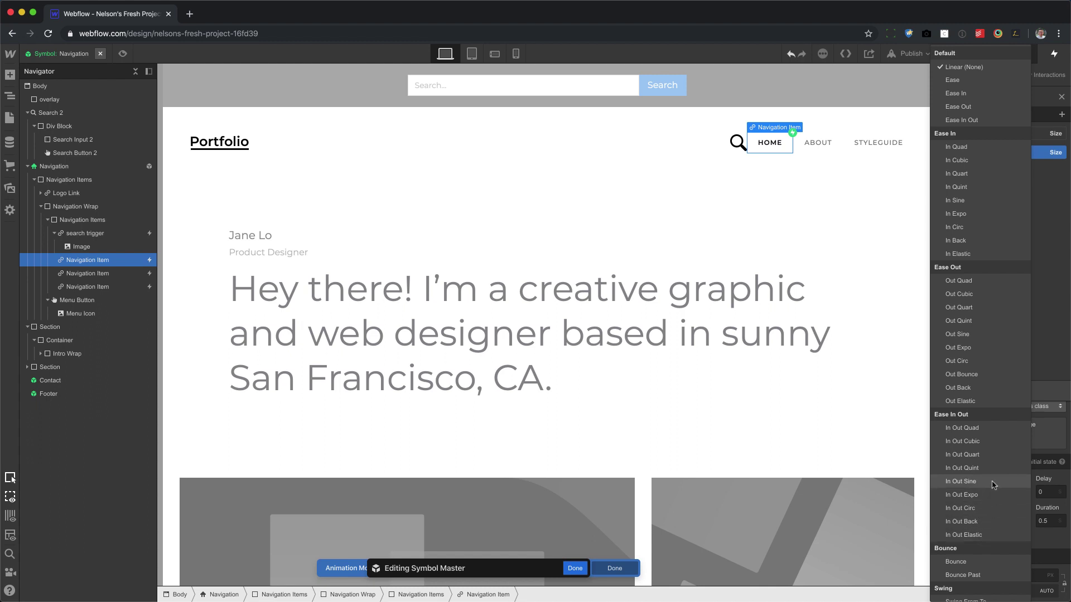
left_click(987, 329)
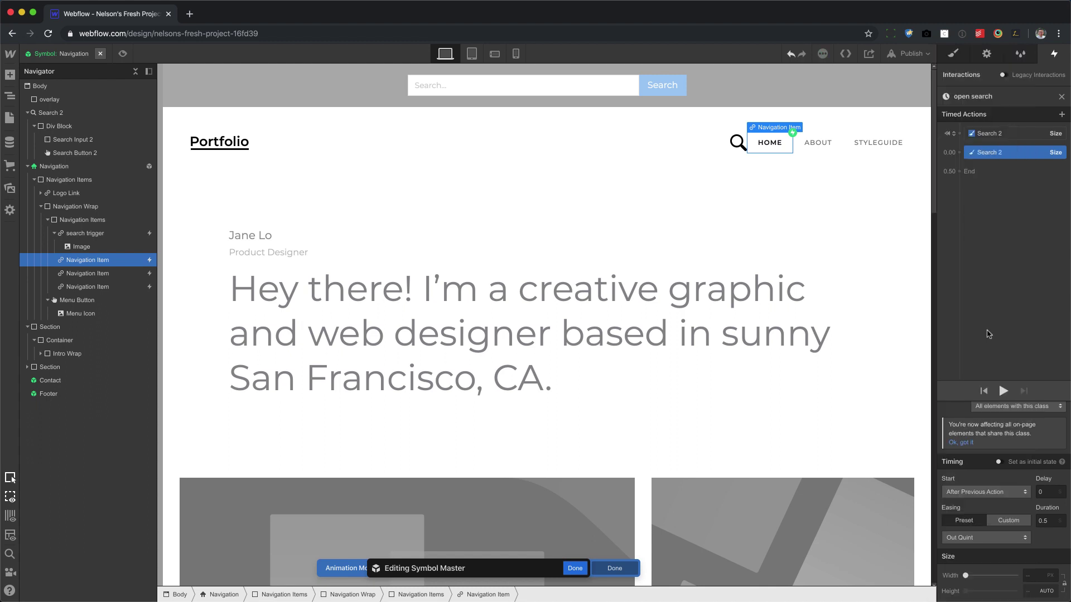
left_click(1061, 98)
Make the second click start a duplicate of open search, renamed 'close search'
left_click(1021, 286)
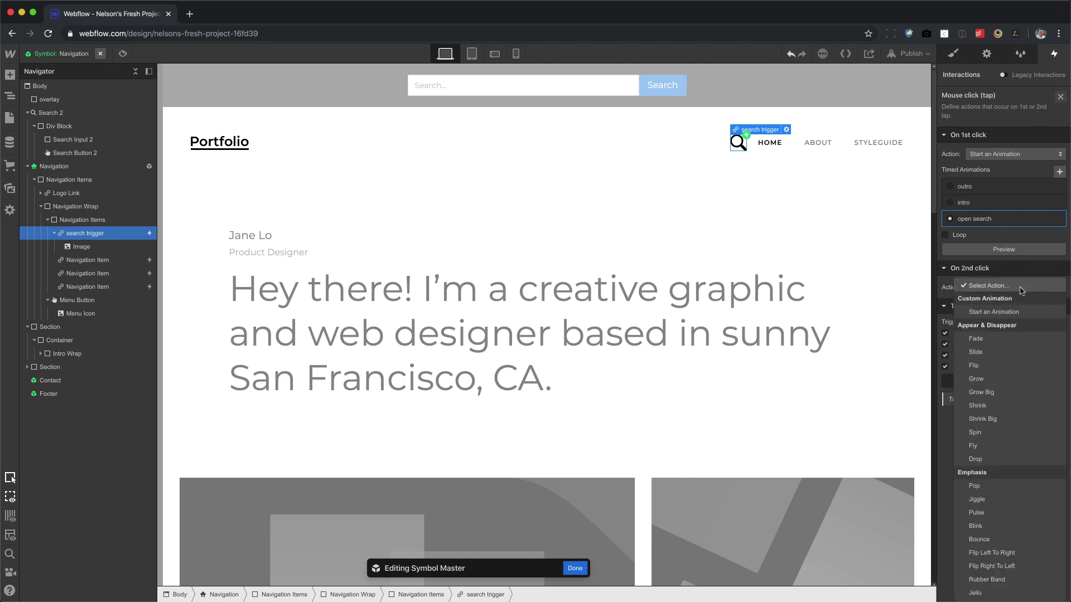
left_click(1013, 314)
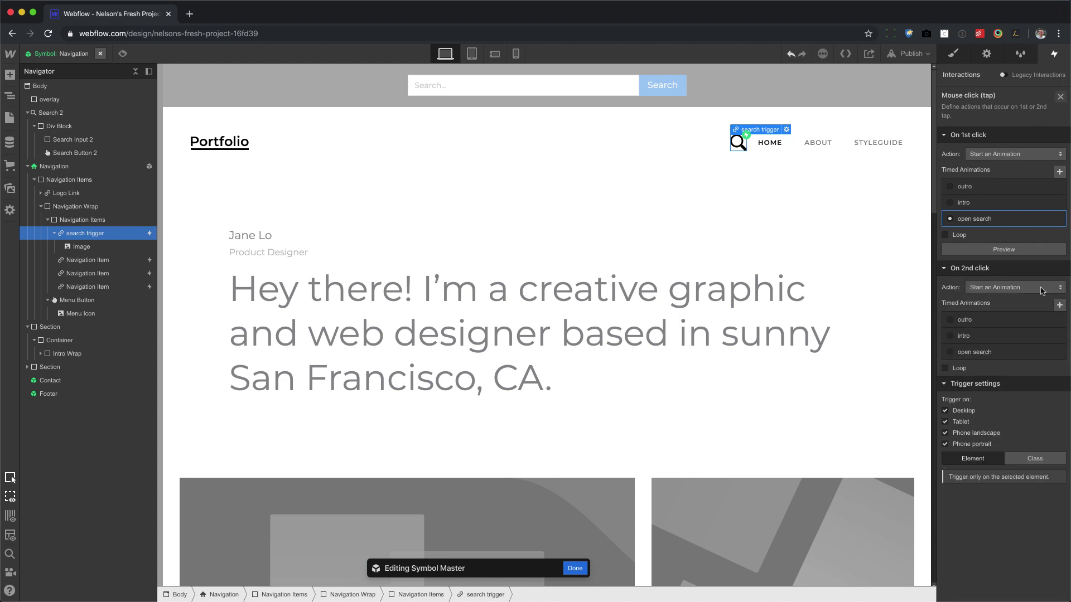
left_click(1057, 352)
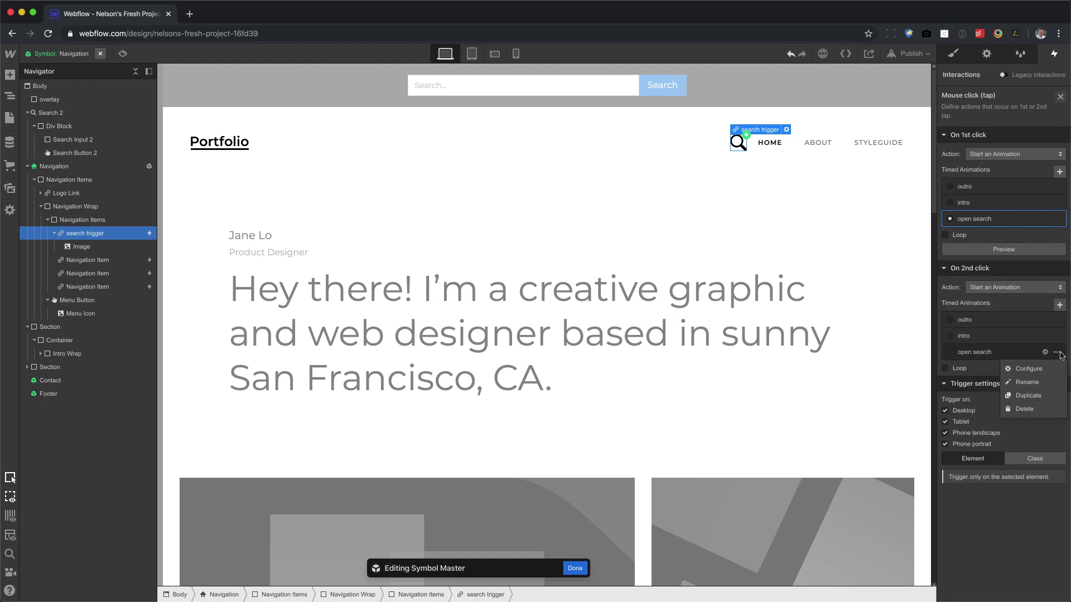
left_click(1039, 399)
left_click(998, 389)
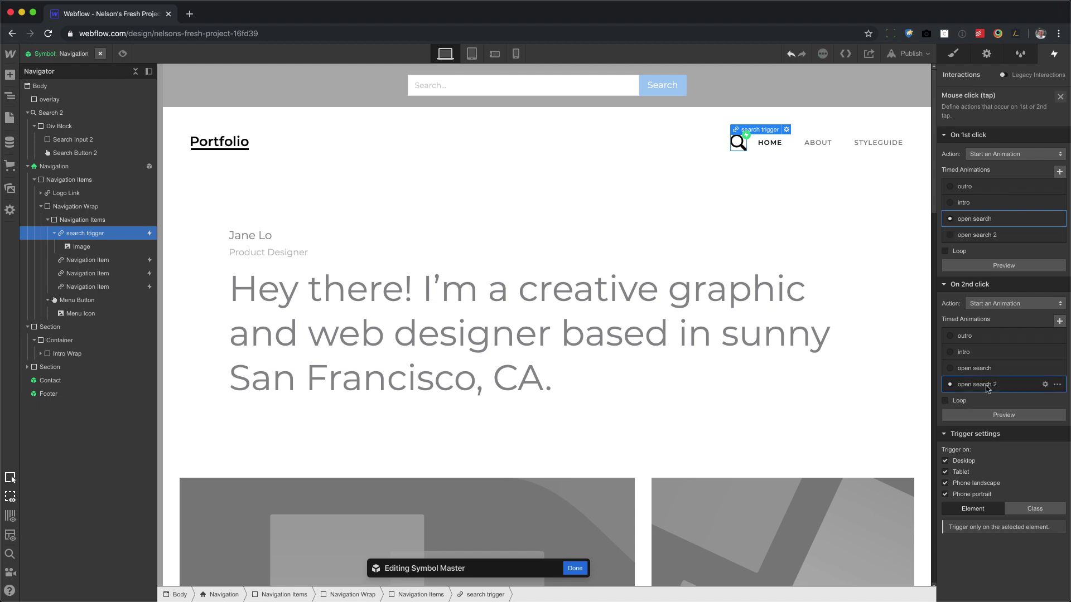
left_click(1045, 385)
left_click(1003, 98)
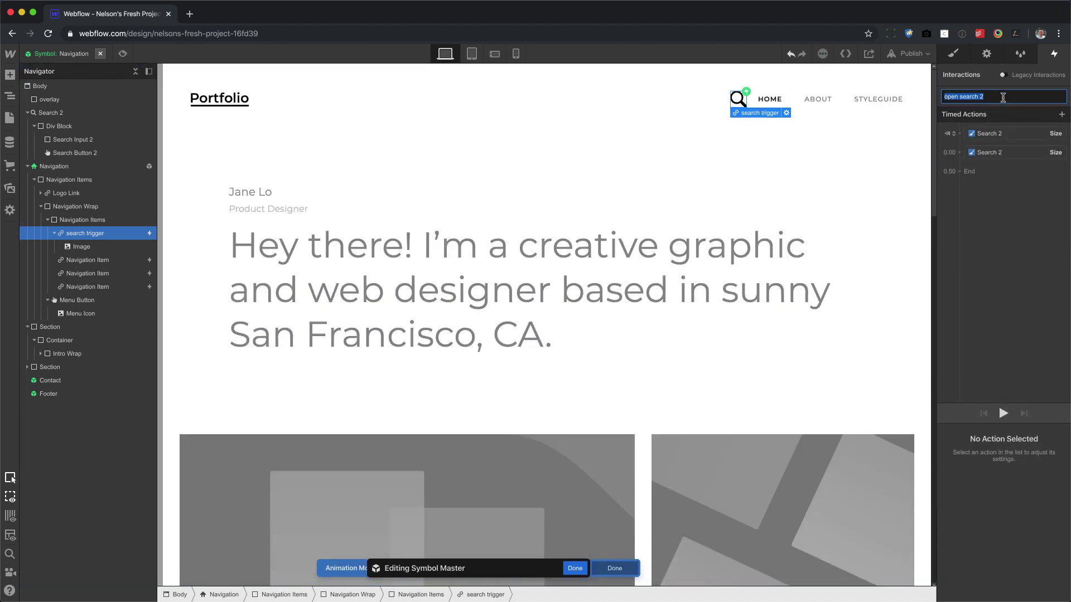
type("close search")
key("Return")
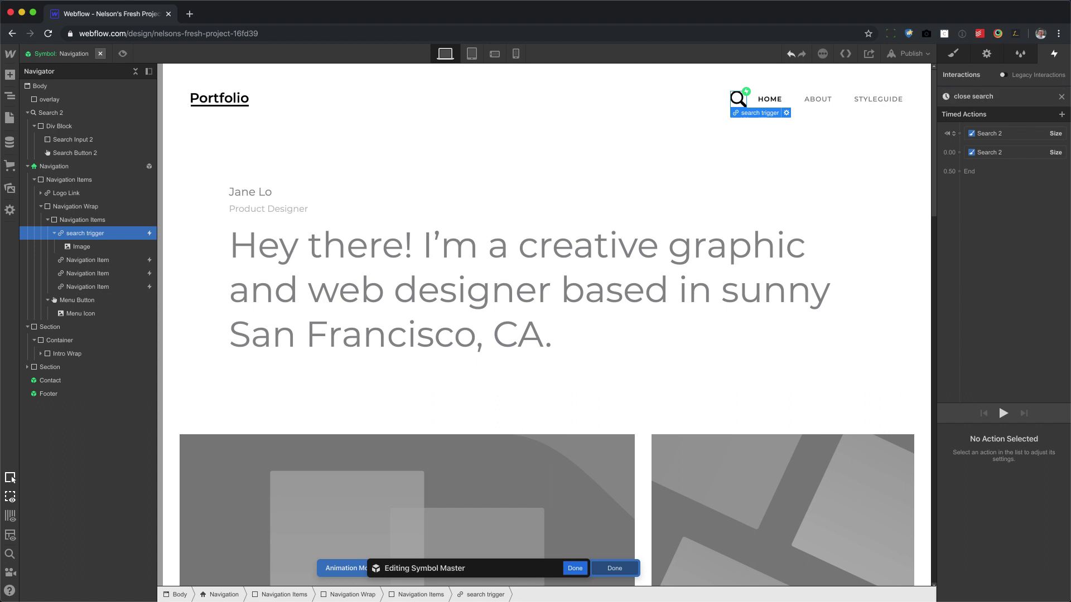
Delete the duplicate Search 2 Size action and untick Set as initial state on the remaining one
left_click(986, 154)
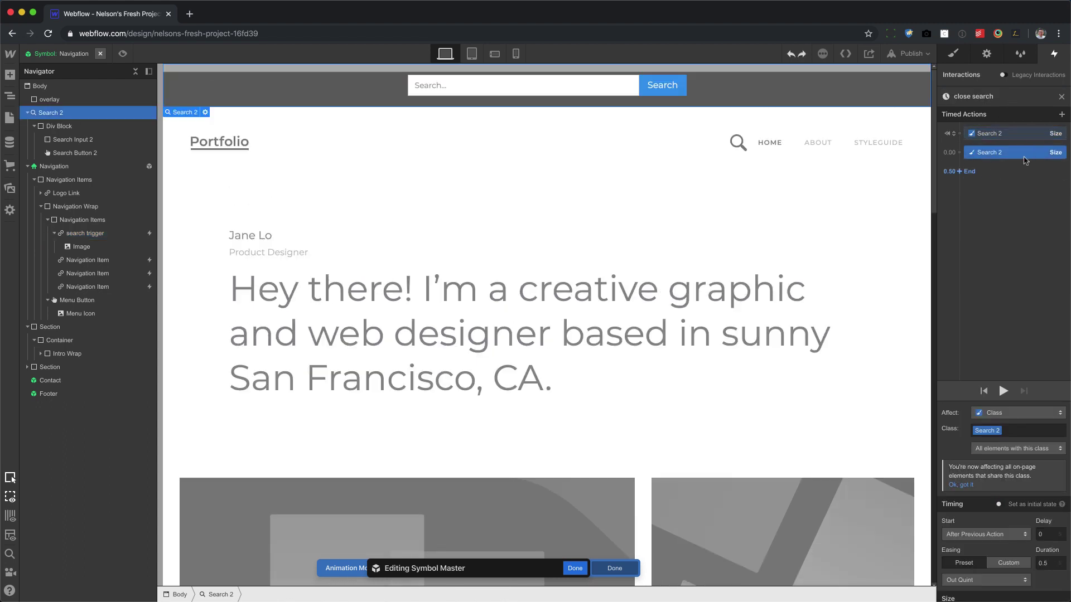
scroll(1041, 518, "down", 1)
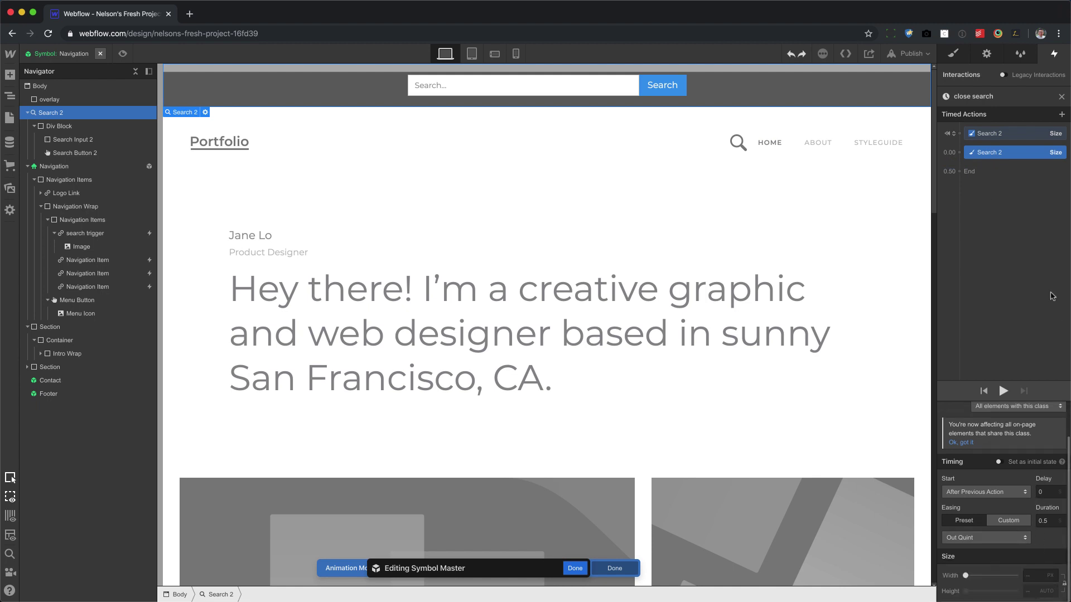
key("Delete")
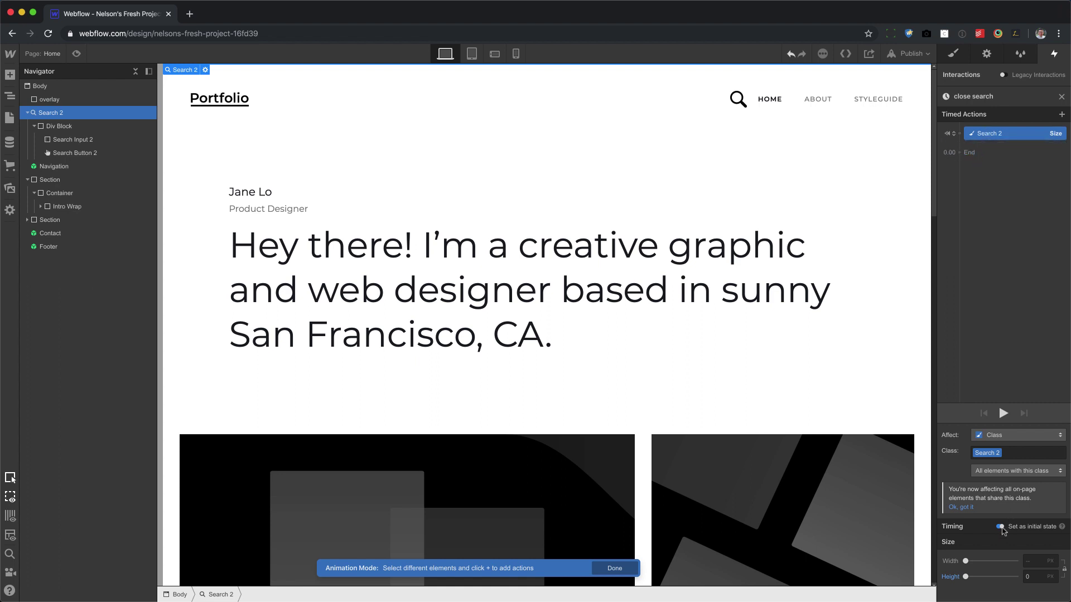
left_click(1001, 528)
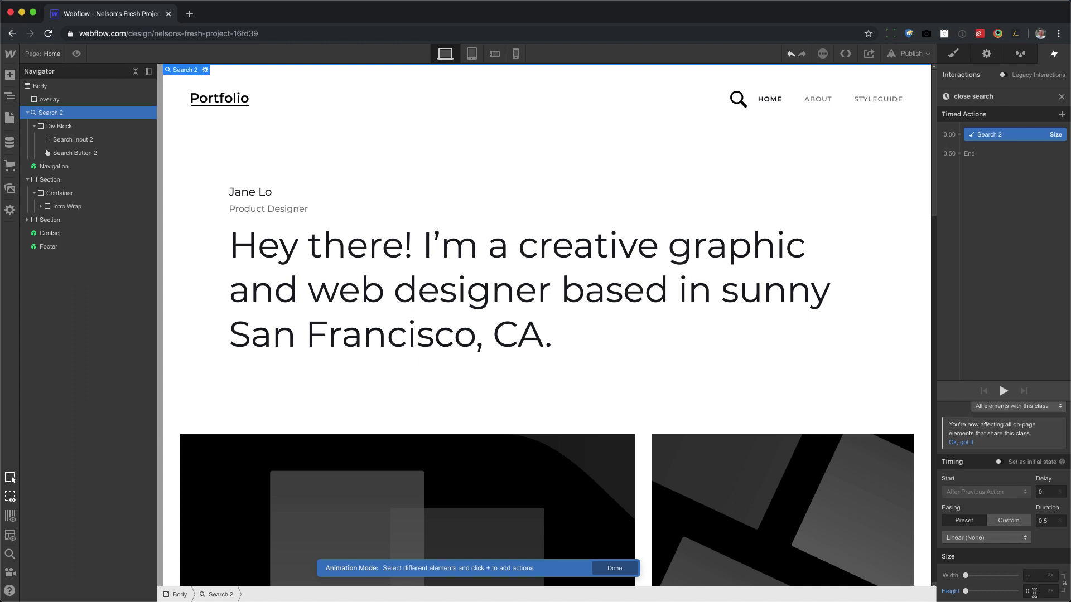
Preview the page and test that the magnifying glass opens and closes the search bar twice
left_click(76, 55)
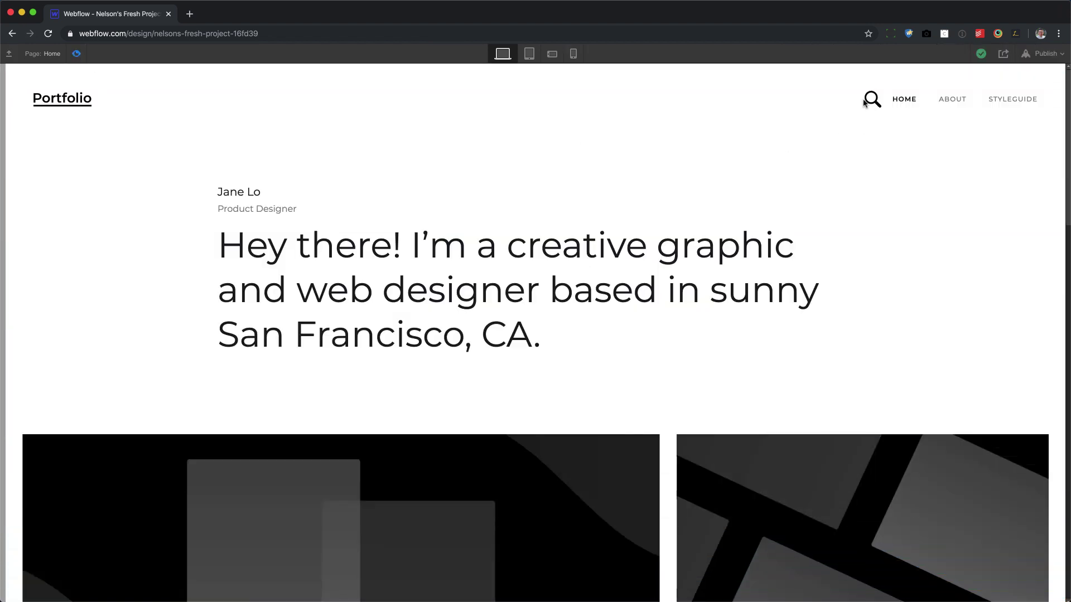
left_click(871, 100)
left_click(872, 145)
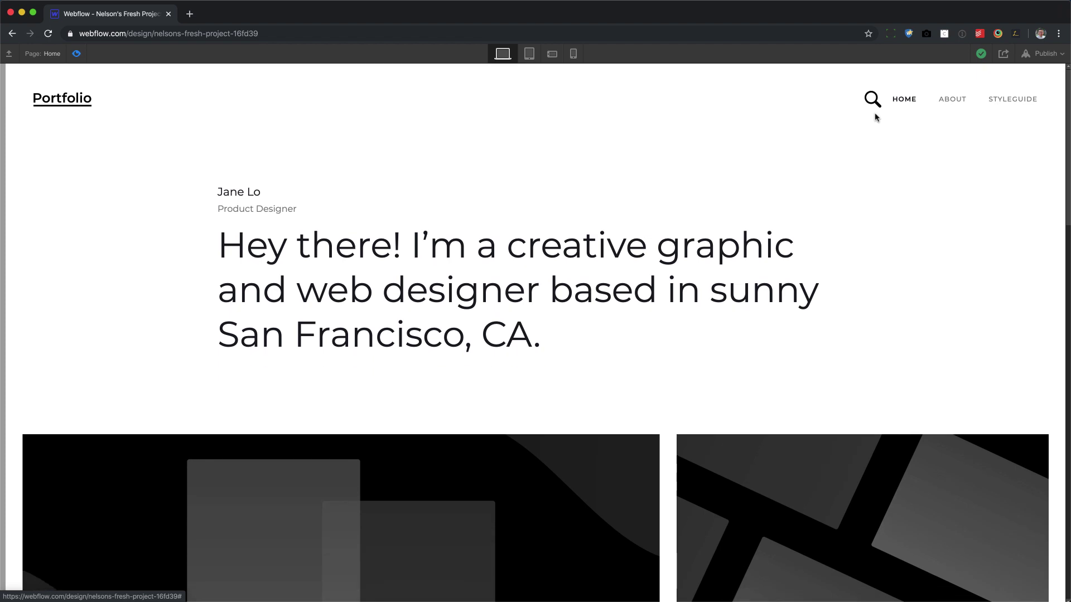
left_click(873, 106)
left_click(872, 143)
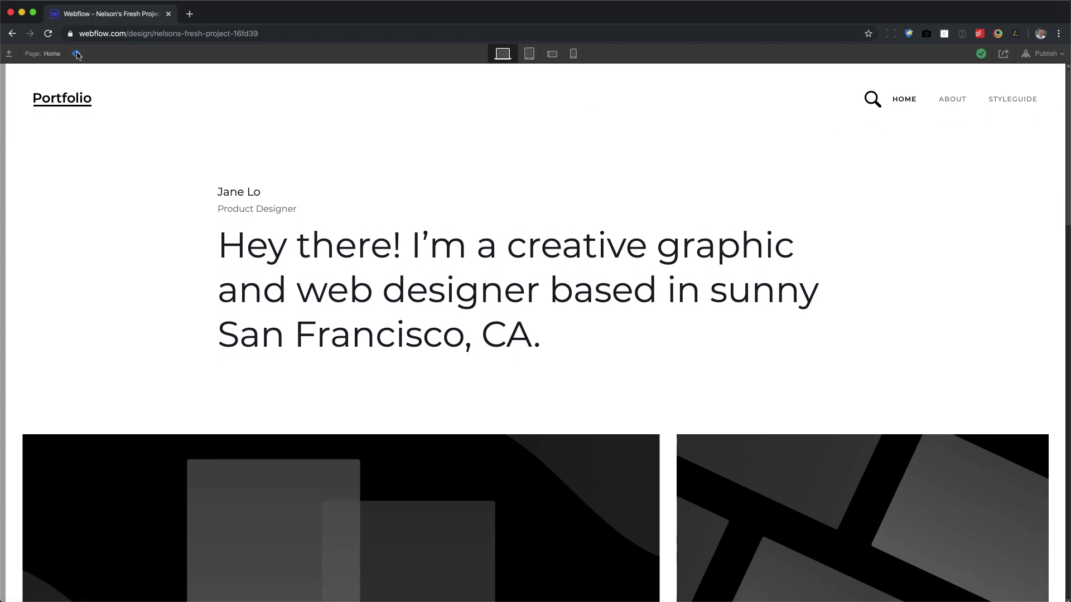
left_click(76, 54)
Select the overlay element under Body in the Navigator to remove it
left_click(63, 100)
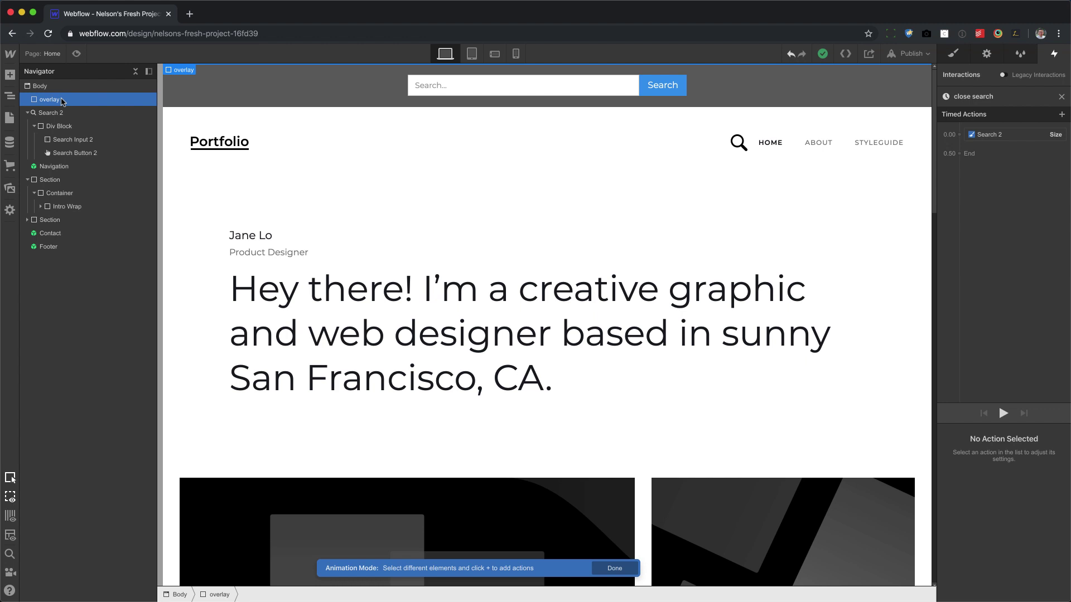
left_click(55, 86)
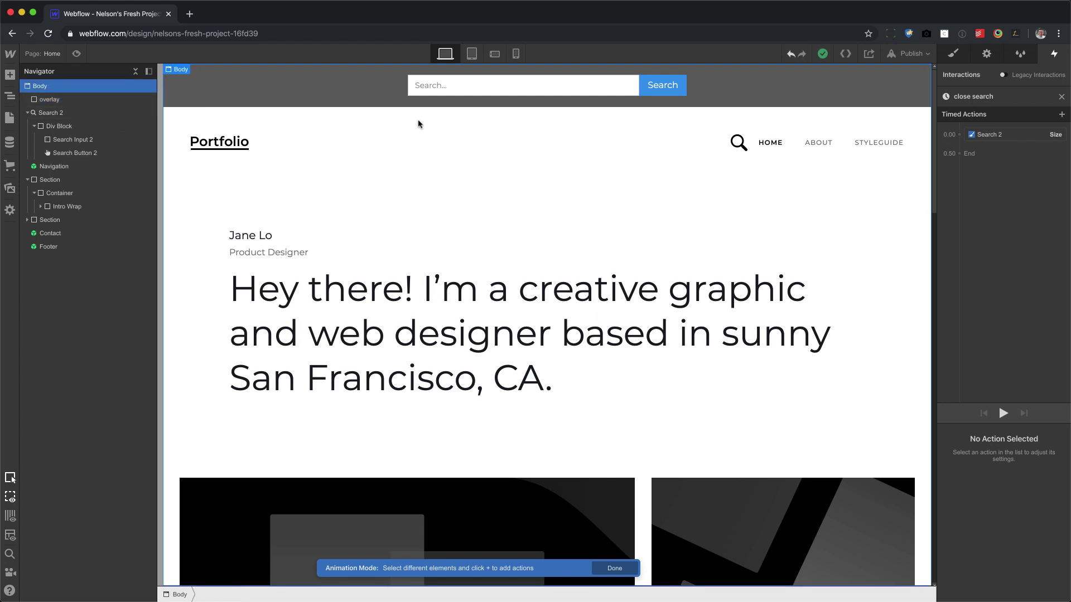
left_click(1062, 96)
left_click(56, 99)
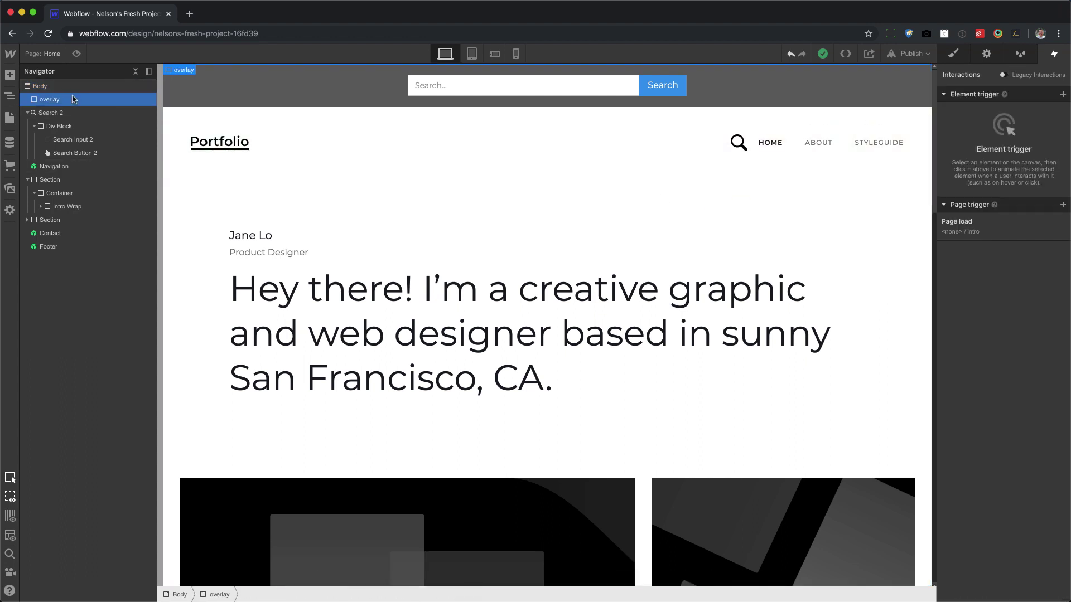
left_click(55, 86)
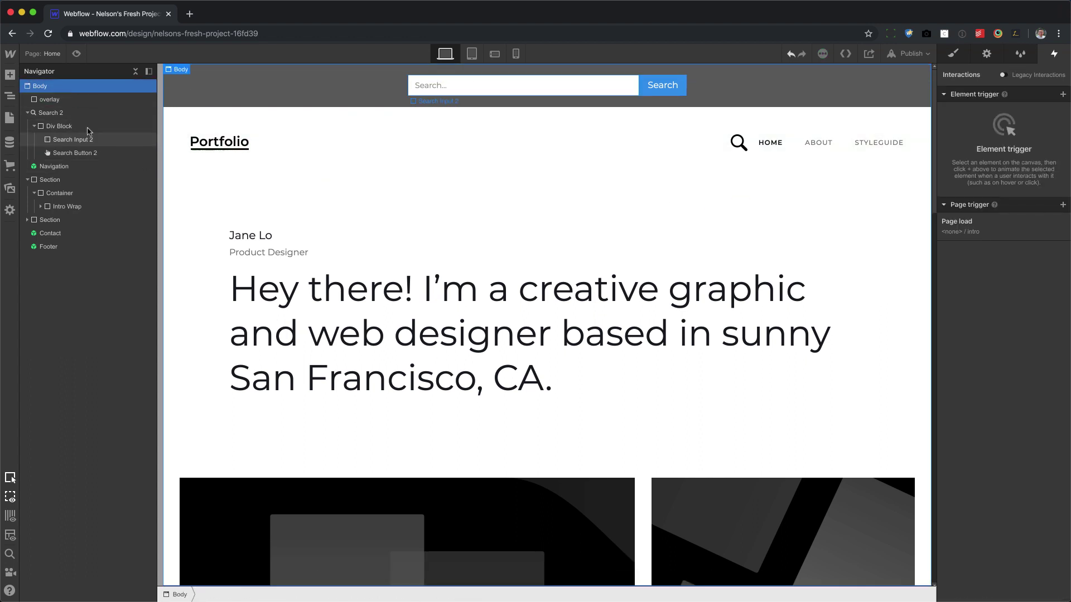
left_click(71, 100)
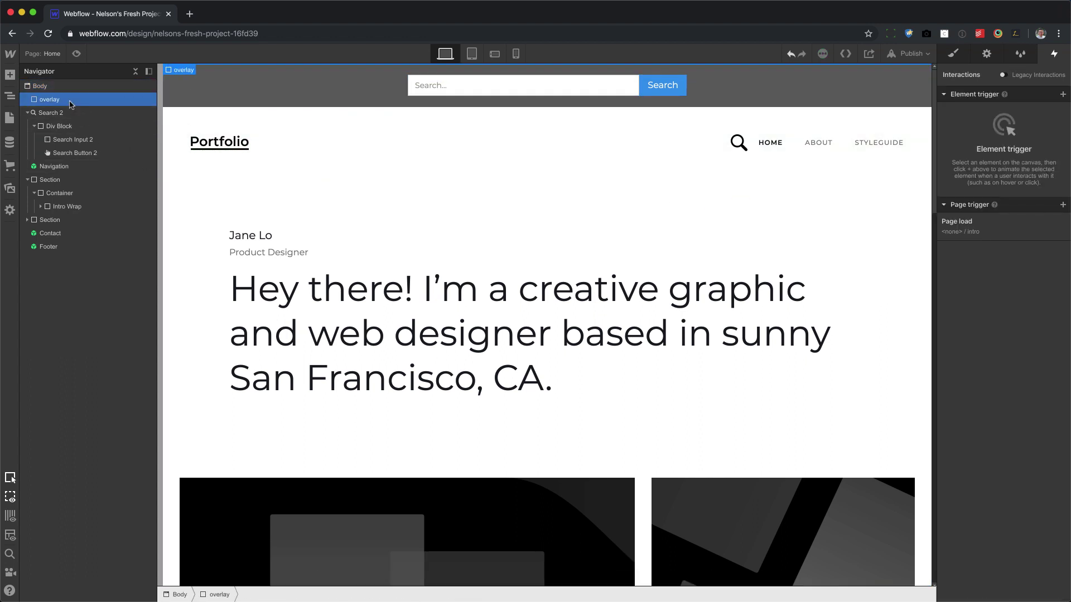
Preview again to confirm the magnifying glass still toggles the gray search bar
left_click(76, 54)
left_click(866, 101)
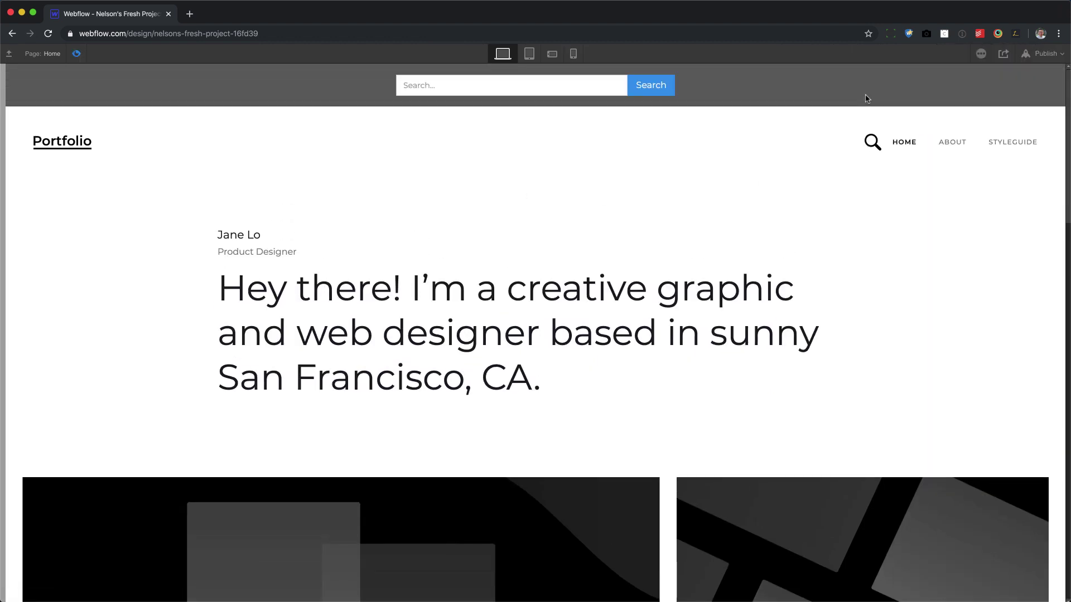
left_click(872, 145)
left_click(873, 101)
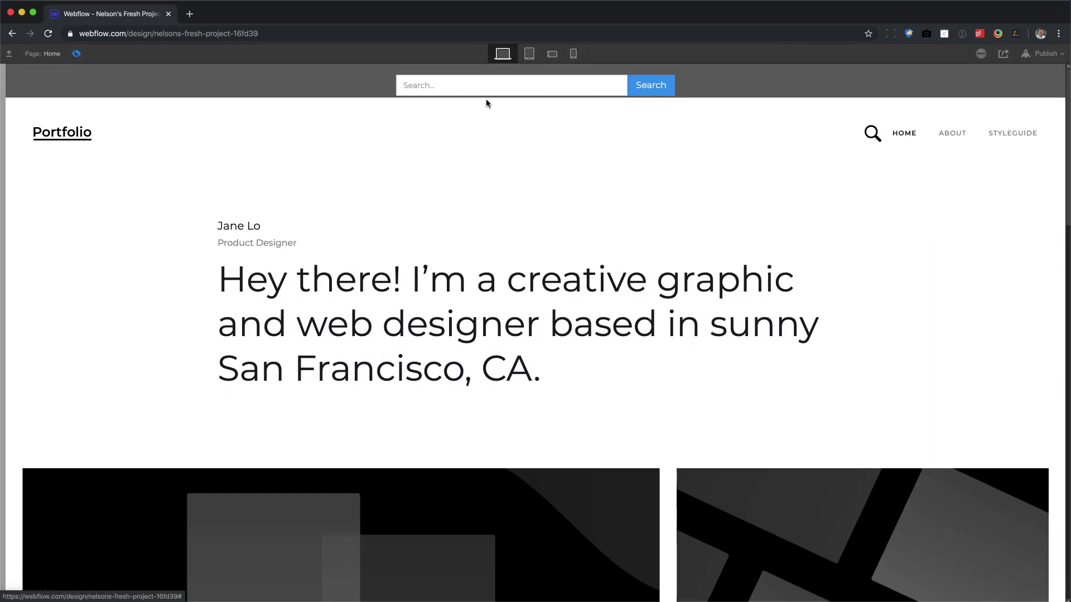
left_click(75, 53)
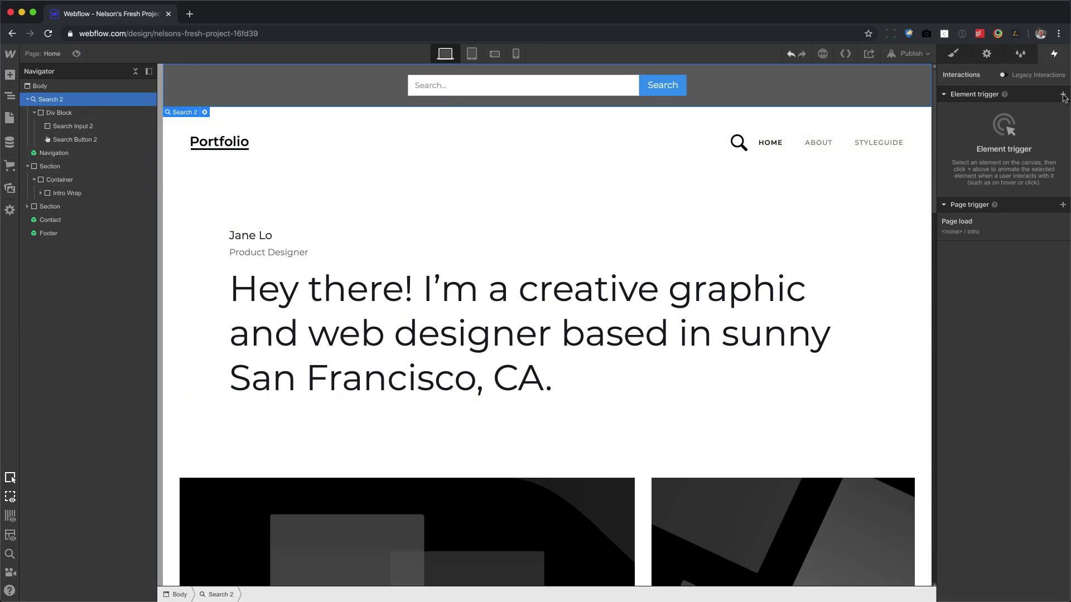
In the Navigation symbol, open the search trigger's close search animation and its Search 2 size action
double_click(718, 151)
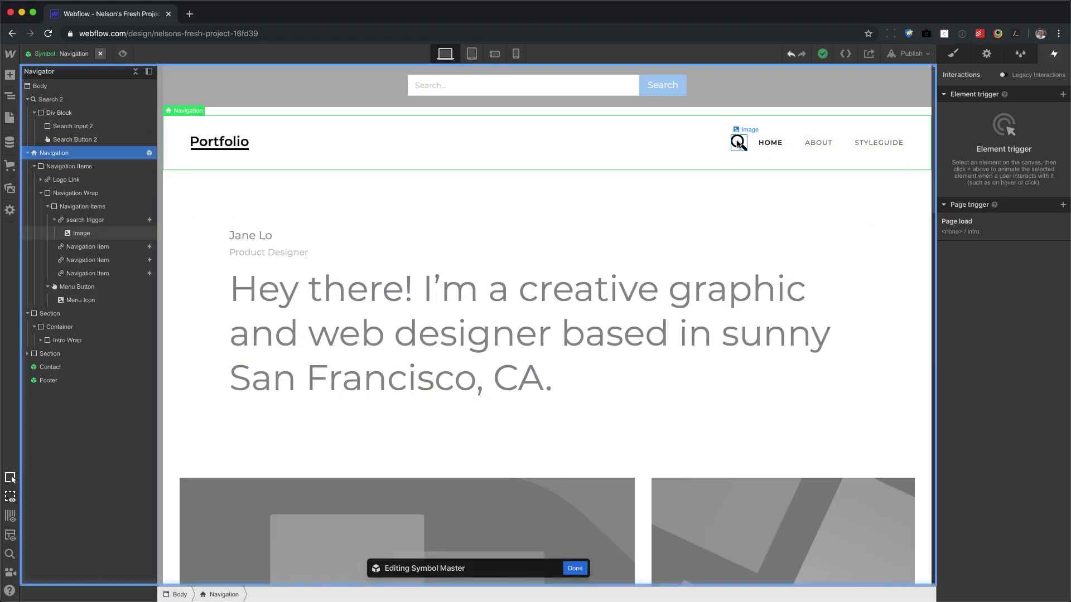
left_click(741, 142)
left_click(991, 118)
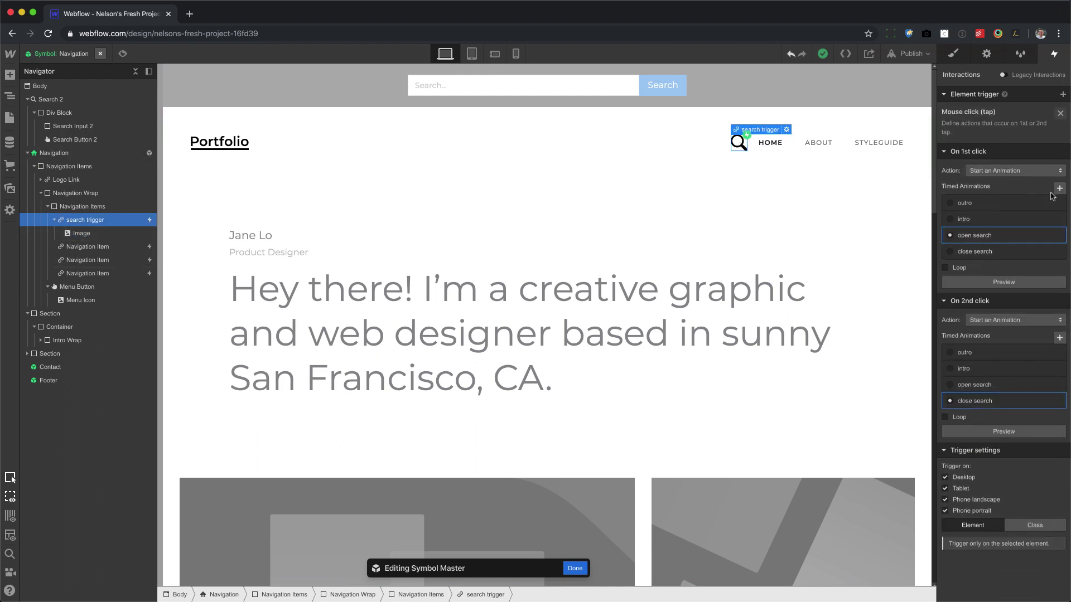
scroll(984, 388, "down", 1)
left_click(990, 386)
scroll(990, 386, "down", 2)
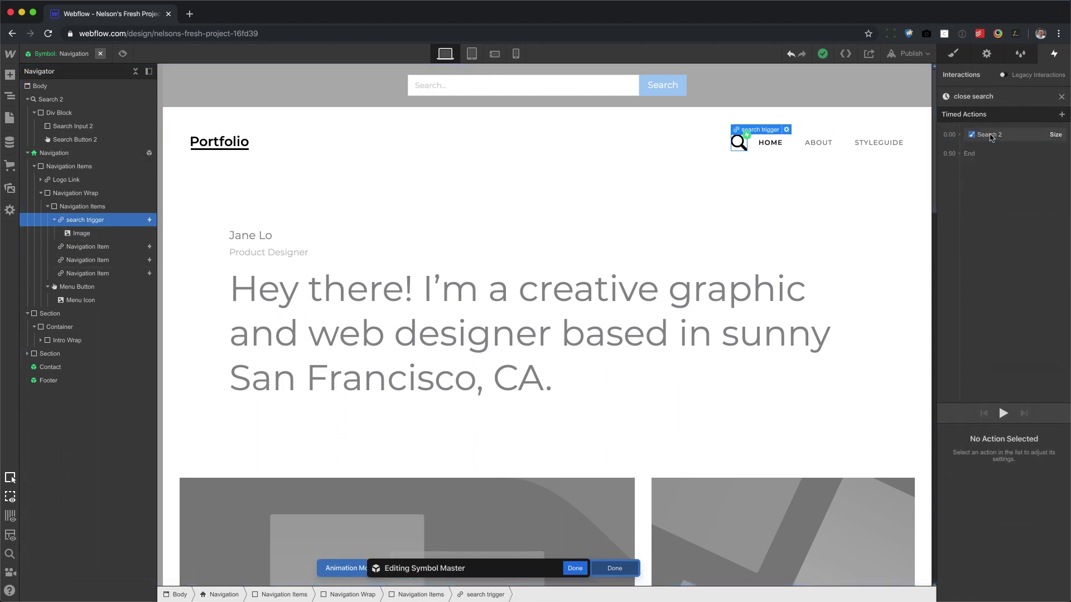
left_click(1002, 135)
Set the Search 2 collapse easing to Out Expo
scroll(996, 594, "down", 1)
left_click(986, 539)
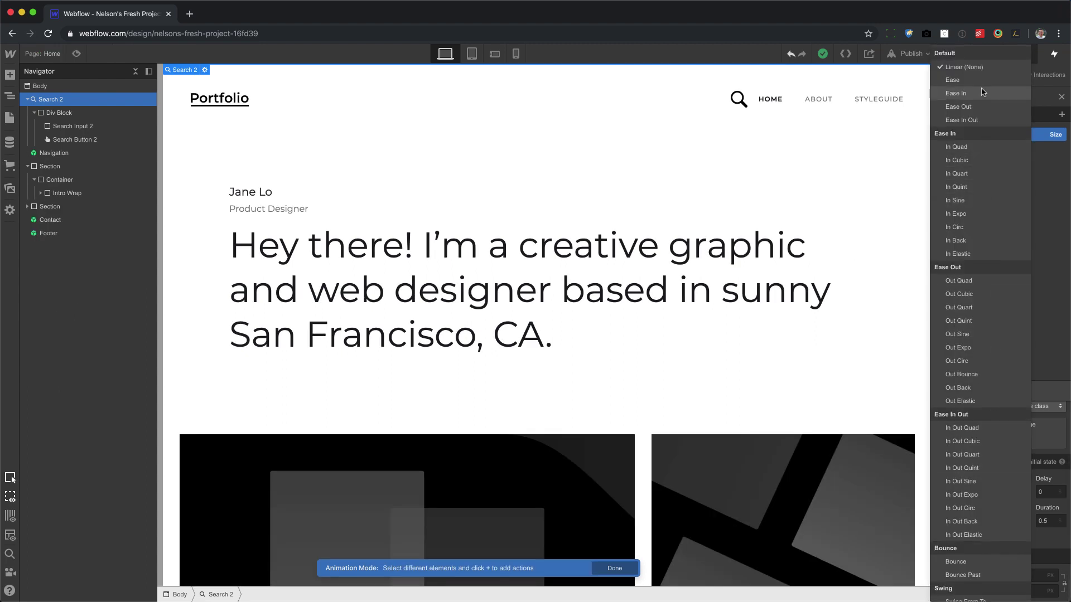
left_click(976, 348)
left_click_drag(990, 173, 991, 168)
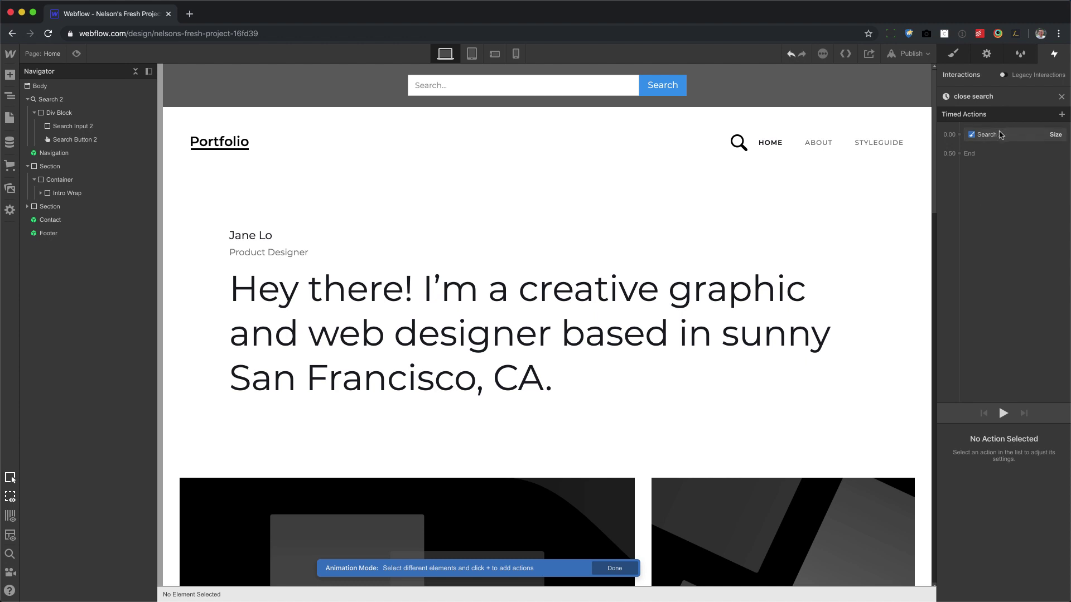
Preview the page and toggle the search bar open and closed three times via the magnifying glass
left_click(77, 54)
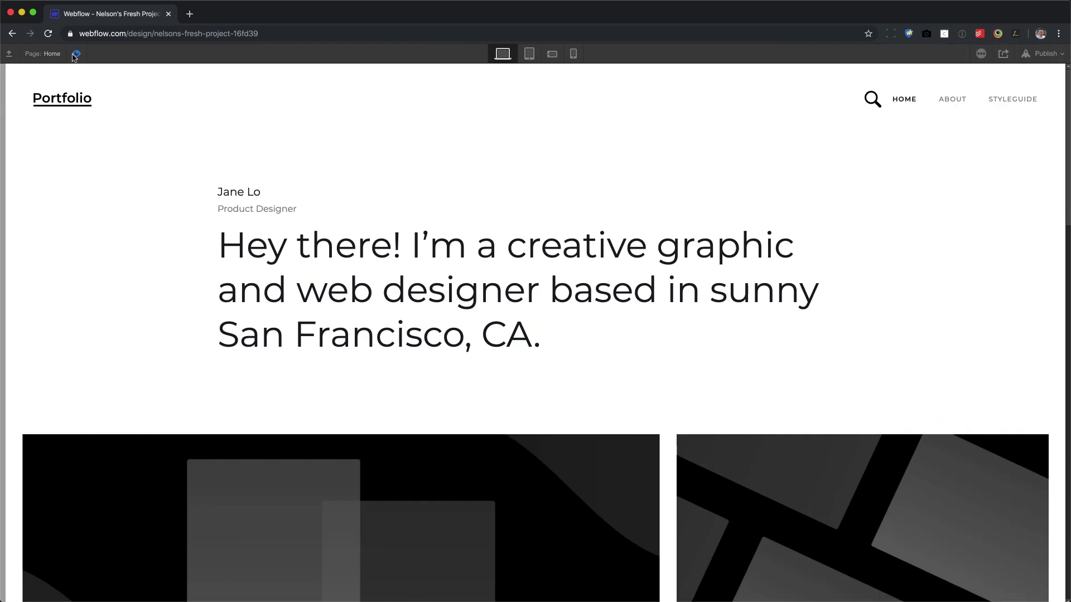
left_click(873, 99)
left_click(874, 136)
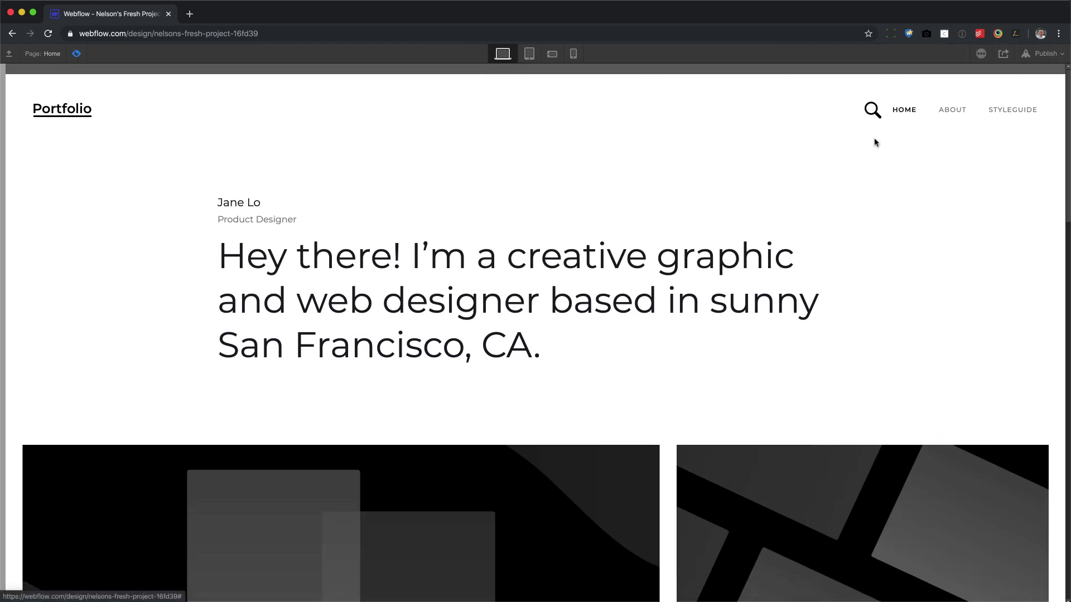
left_click(870, 108)
left_click(874, 138)
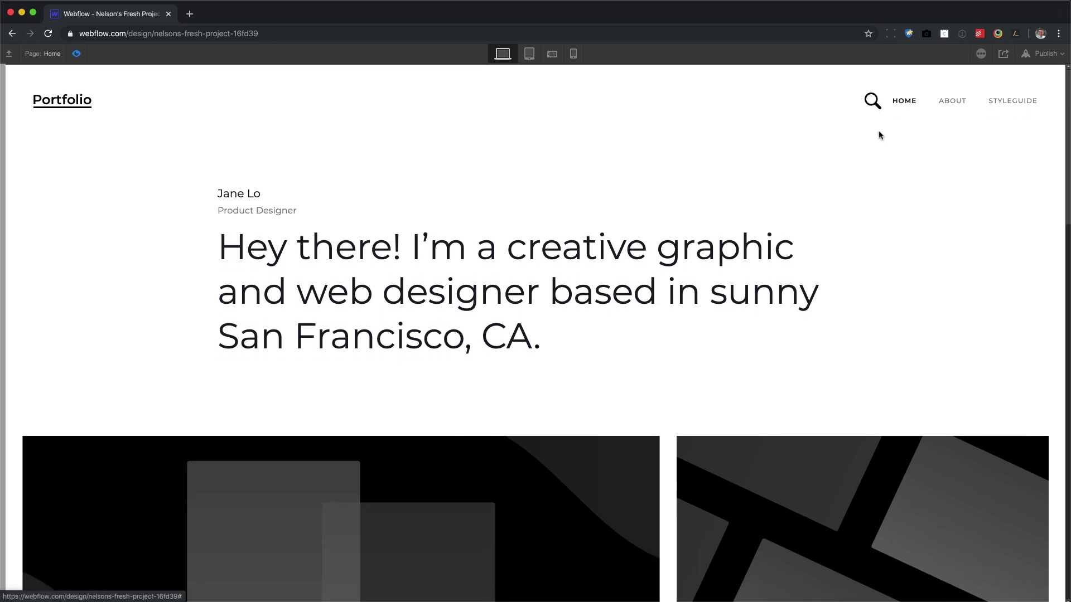
left_click(875, 110)
left_click(871, 139)
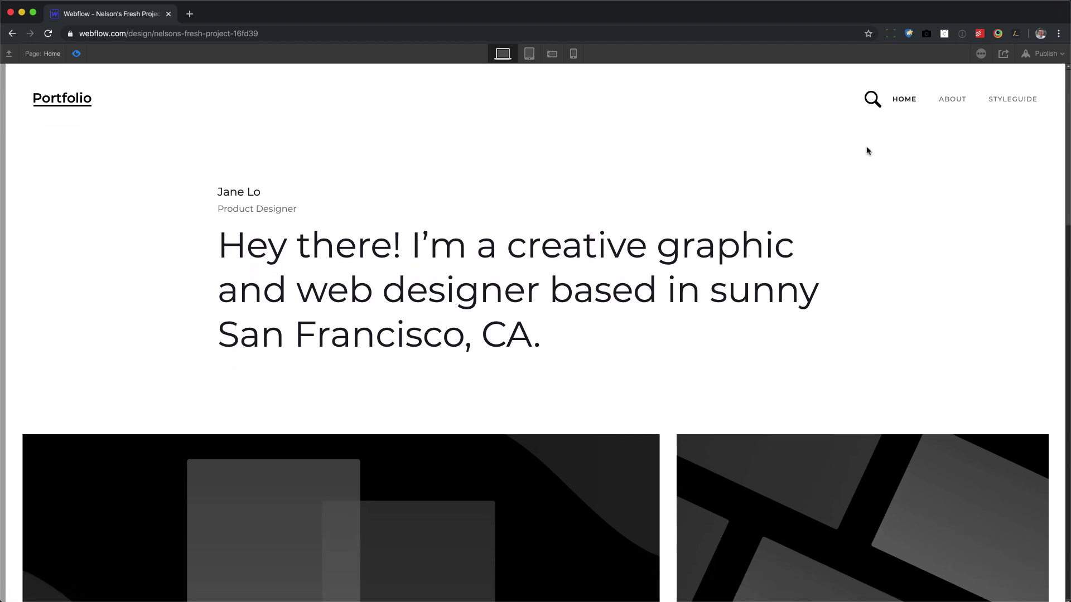